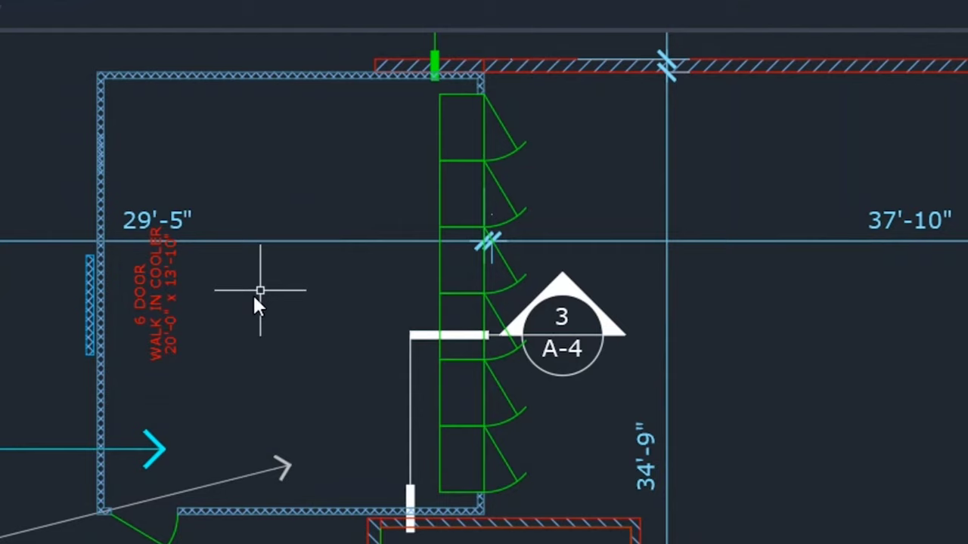
Select the red cooler label and start copying it with CO, then cancel the copy
{"action": "left_click", "coordinate": [181, 323]}
{"action": "type", "text": "co"}
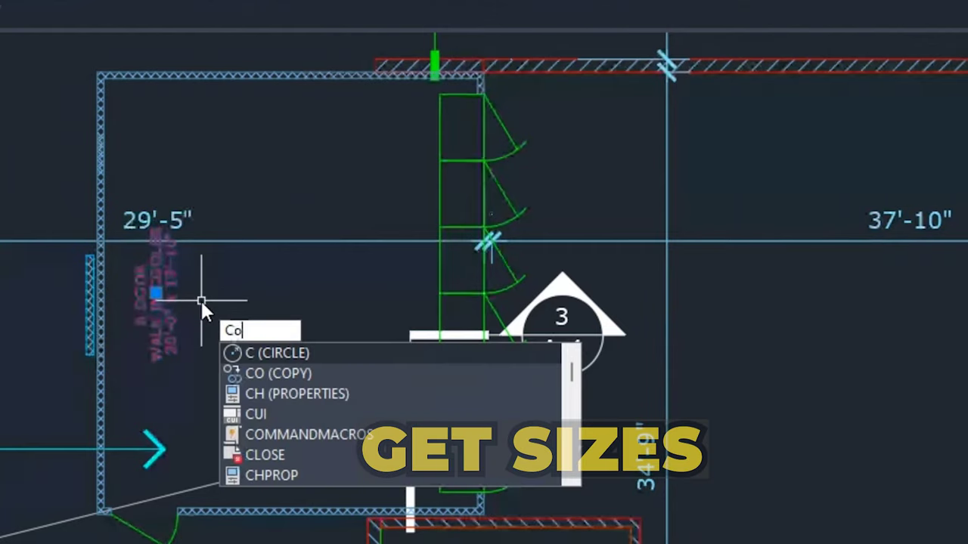
{"action": "key", "text": "Return"}
{"action": "left_click", "coordinate": [200, 299]}
{"action": "scroll", "coordinate": [409, 411], "scroll_direction": "up", "scroll_amount": 5}
{"action": "left_click", "coordinate": [419, 375]}
{"action": "key", "text": "Escape"}
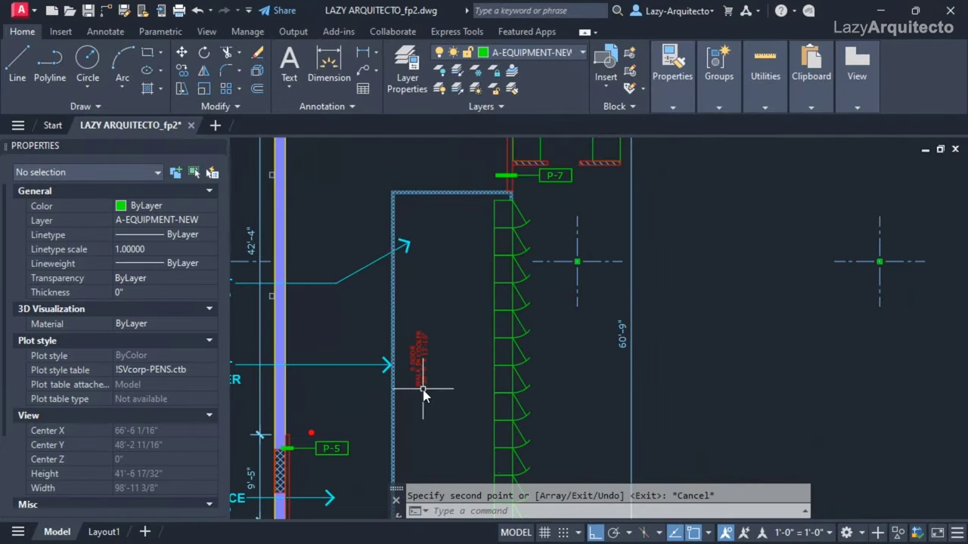
Inspect the 6 DOOR WALK IN COOLER label in the text editor, then bring the whole cooler into view
{"action": "double_click", "coordinate": [417, 369]}
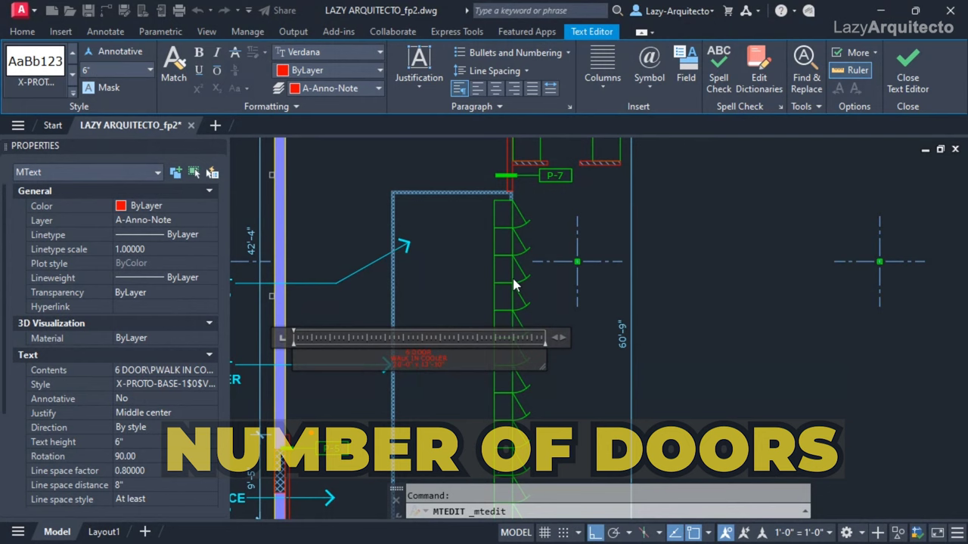
{"action": "left_click", "coordinate": [440, 393]}
{"action": "middle_click_drag", "start_coordinate": [529, 382], "coordinate": [522, 333]}
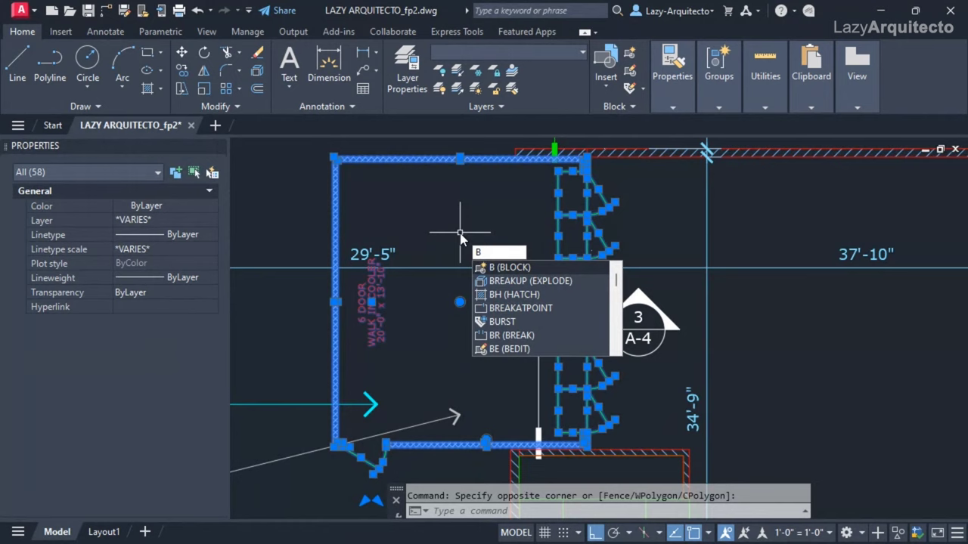
Define the cooler as block LazyWIC with its base point at the top wall corner
{"action": "key", "text": "Return"}
{"action": "type", "text": "LazyWIC"}
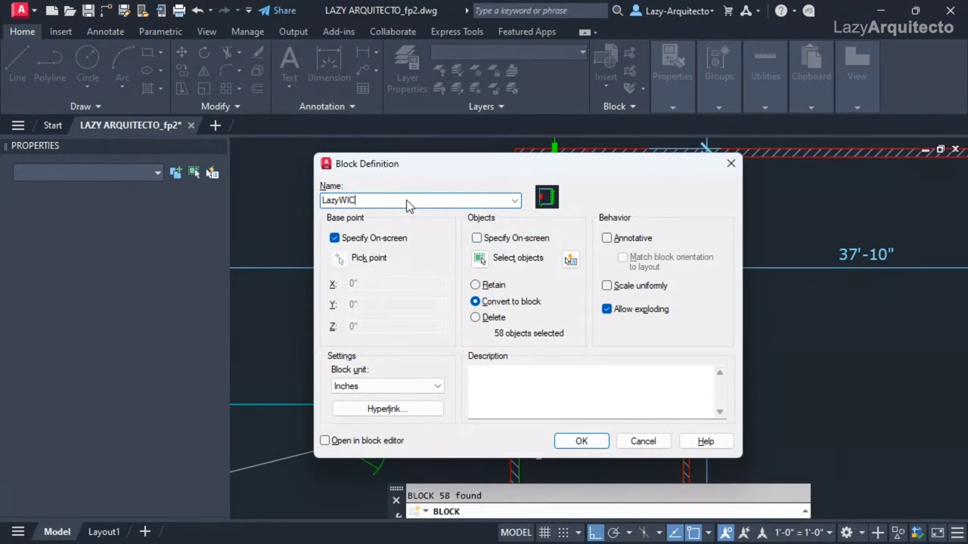
{"action": "key", "text": "Return"}
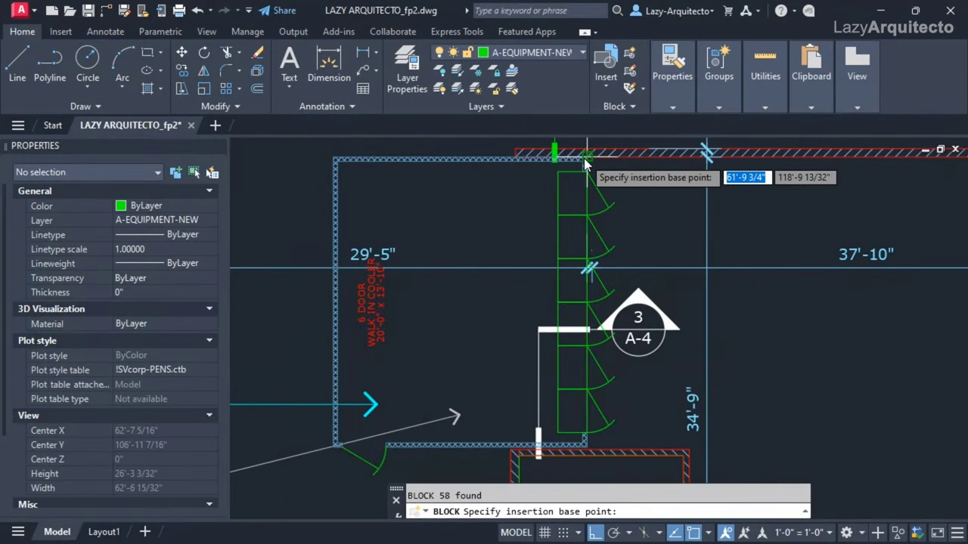
{"action": "scroll", "coordinate": [586, 162], "scroll_direction": "up", "scroll_amount": 8}
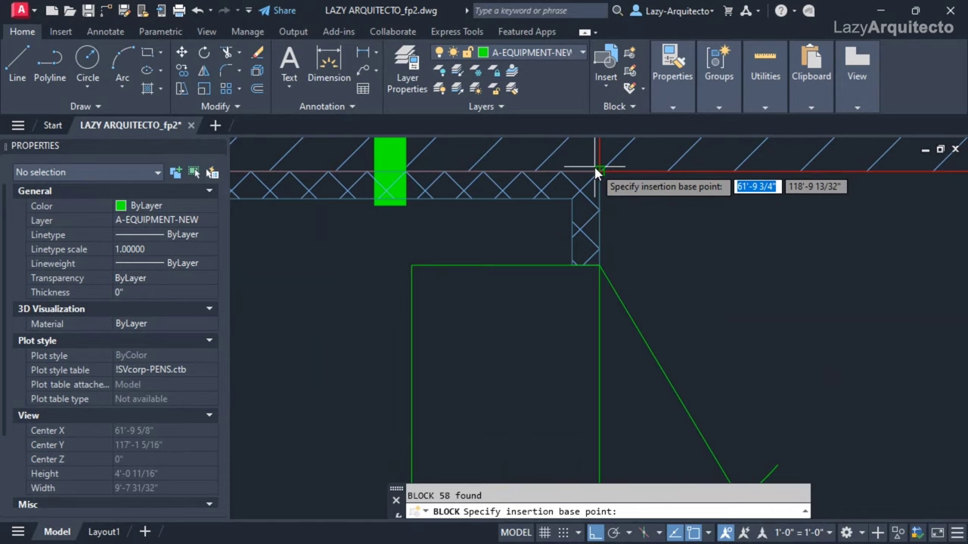
{"action": "left_click", "coordinate": [597, 171]}
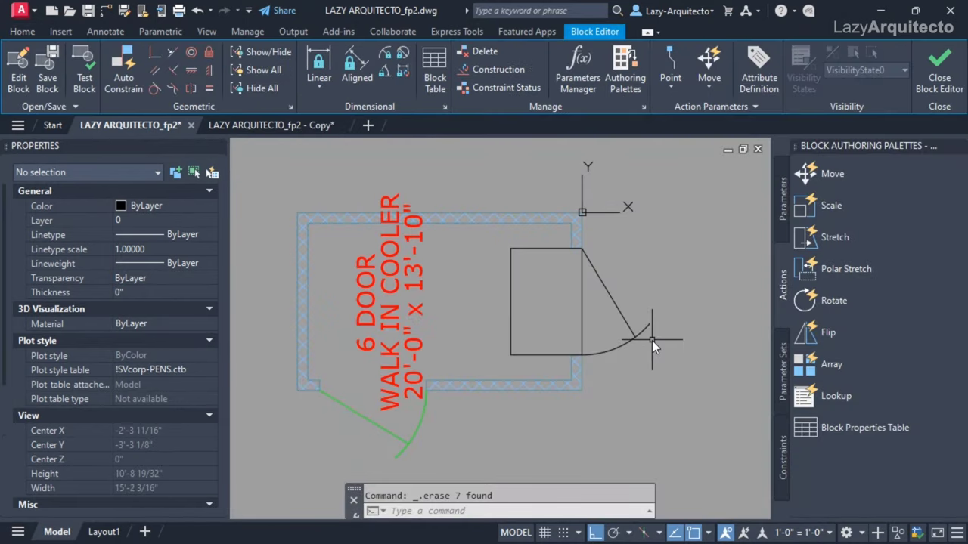
Center the cooler in the floor plan copy, then return to the block being edited
{"action": "left_click", "coordinate": [271, 125]}
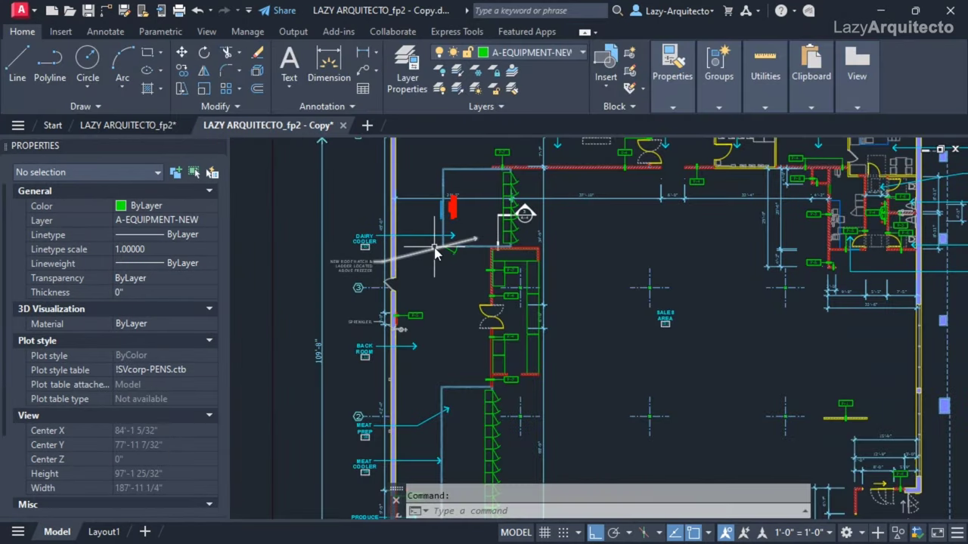
{"action": "scroll", "coordinate": [522, 208], "scroll_direction": "up", "scroll_amount": 4}
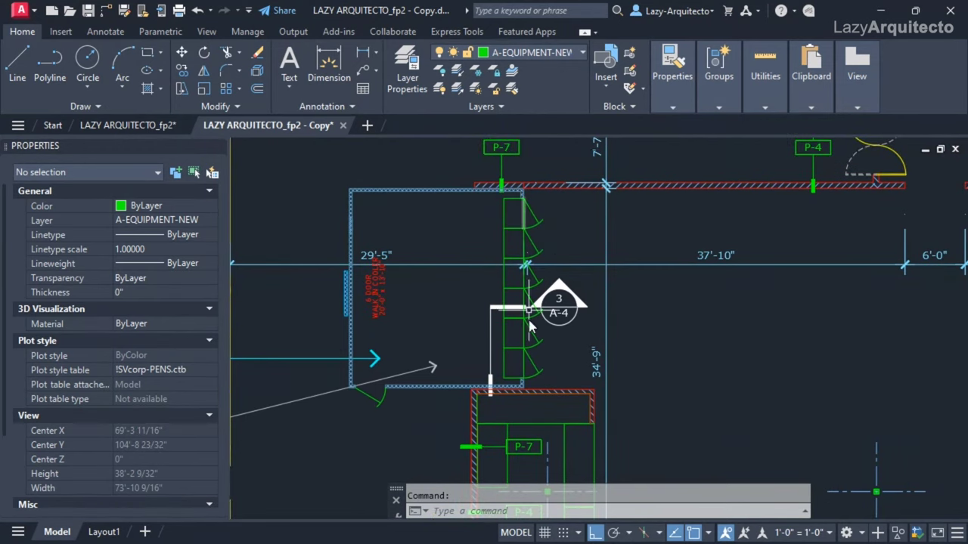
{"action": "middle_click_drag", "start_coordinate": [491, 282], "coordinate": [501, 305]}
{"action": "left_click", "coordinate": [133, 124]}
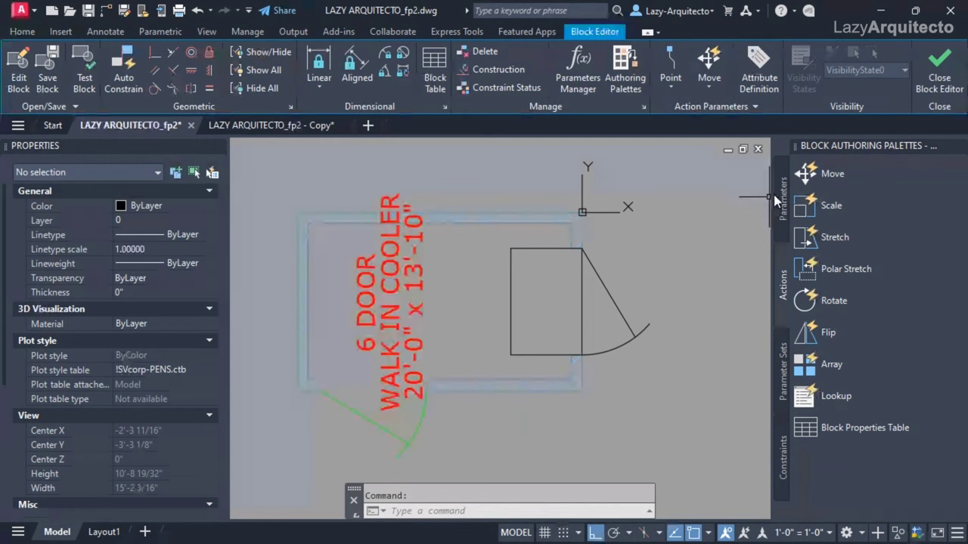
Add a 5'-0" linear parameter from the top to bottom corner along the door wall
{"action": "left_click", "coordinate": [782, 191]}
{"action": "left_click", "coordinate": [816, 208]}
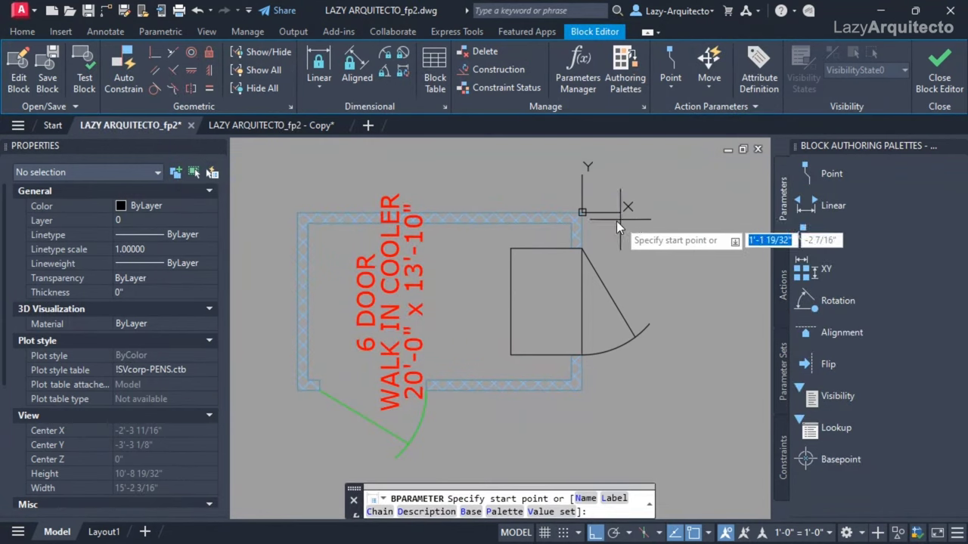
{"action": "left_click", "coordinate": [582, 212]}
{"action": "left_click", "coordinate": [583, 392]}
{"action": "middle_click_drag", "start_coordinate": [714, 343], "coordinate": [656, 356]}
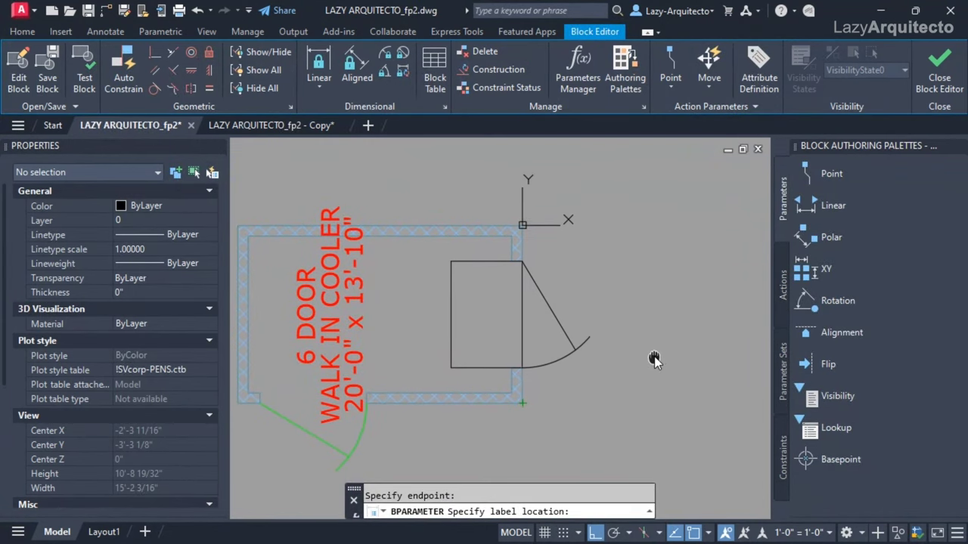
{"action": "left_click", "coordinate": [642, 353]}
{"action": "left_click", "coordinate": [633, 321]}
Rename the linear parameter W and set its Number of Grips to 1
{"action": "left_click", "coordinate": [631, 316]}
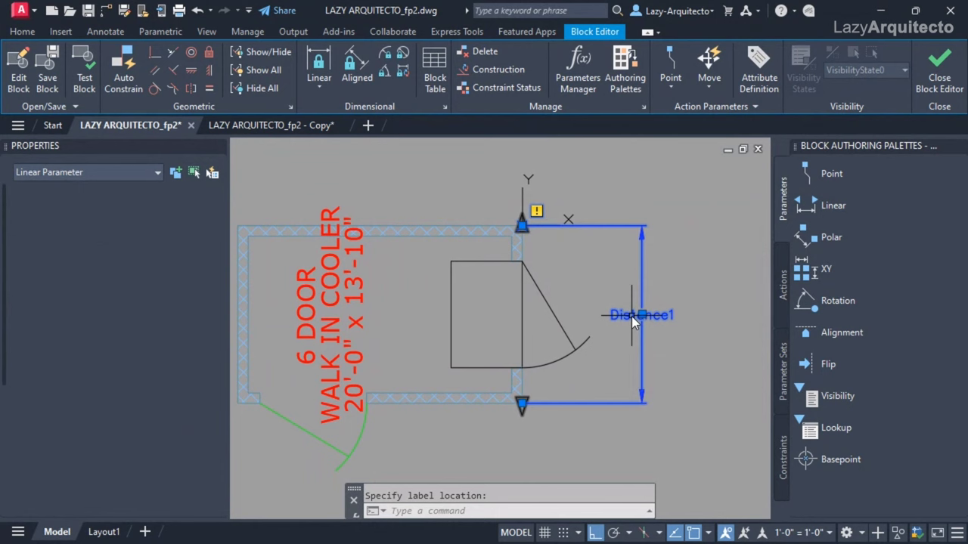
{"action": "left_click", "coordinate": [163, 371]}
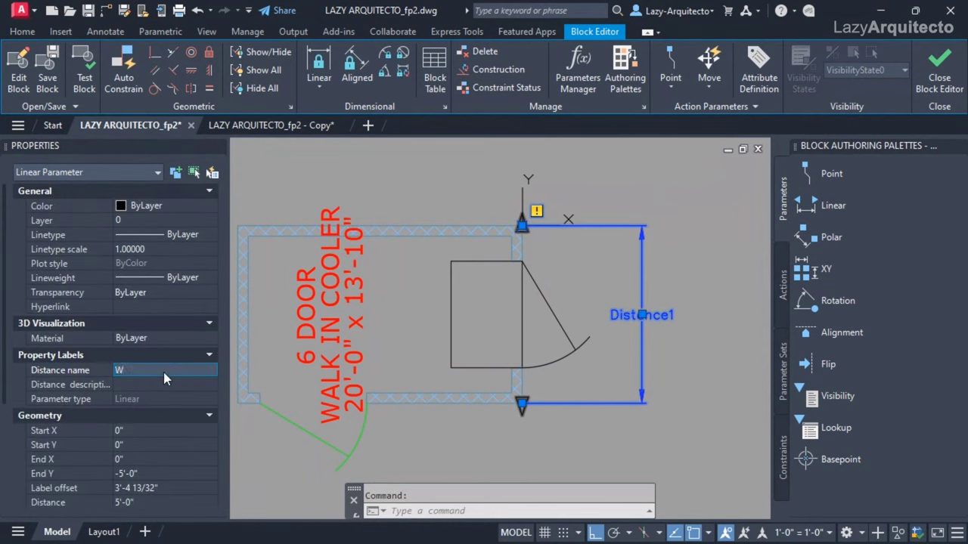
{"action": "key", "text": "Tab"}
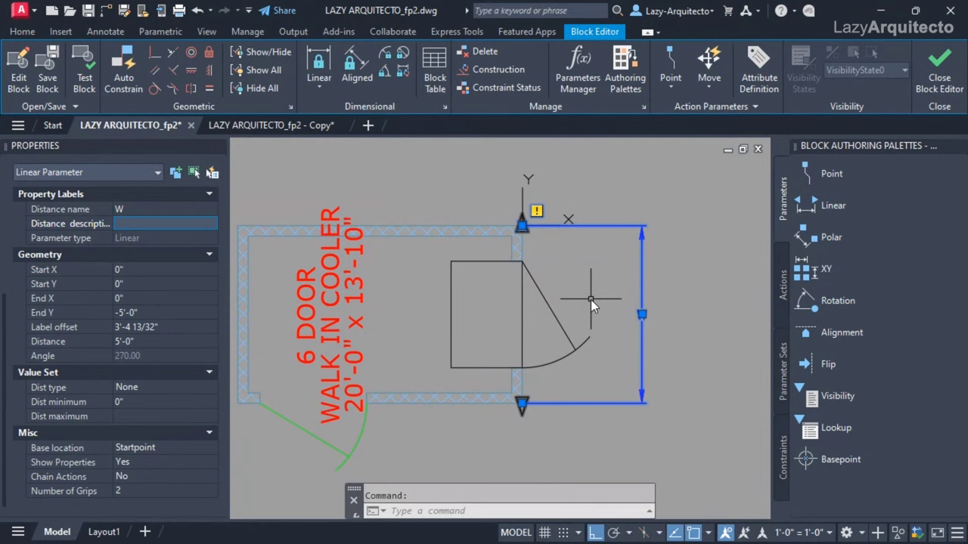
{"action": "middle_click_drag", "start_coordinate": [592, 305], "coordinate": [634, 318]}
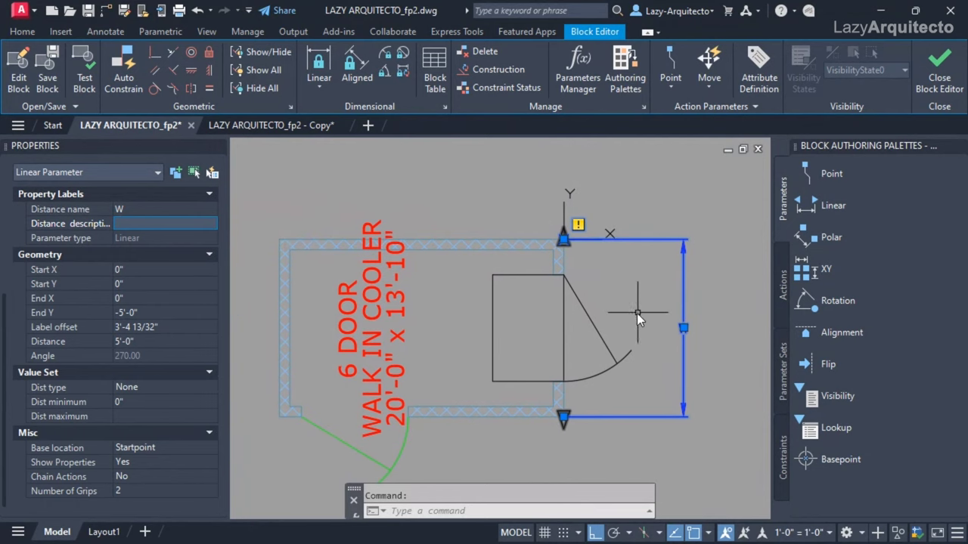
{"action": "left_click", "coordinate": [152, 489]}
{"action": "left_click", "coordinate": [146, 520]}
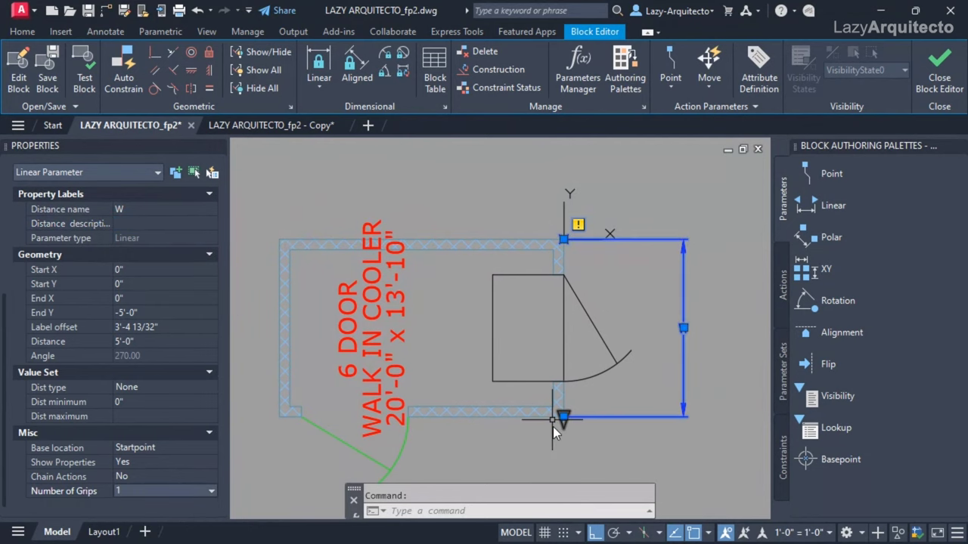
{"action": "scroll", "coordinate": [595, 336], "scroll_direction": "down", "scroll_amount": 2}
{"action": "key", "text": "Escape"}
Add an array action on W covering the door's three pieces with 36 column spacing
{"action": "left_click", "coordinate": [785, 269]}
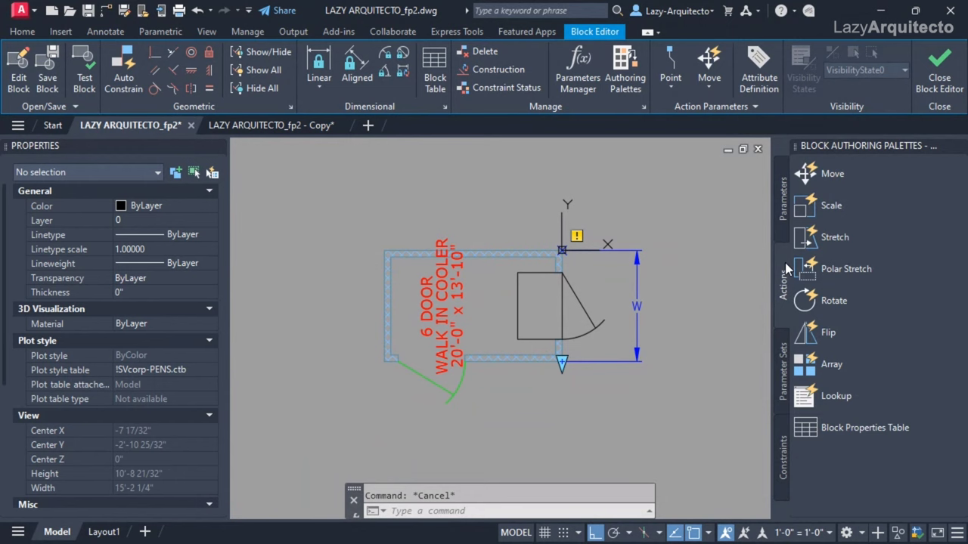
{"action": "left_click", "coordinate": [820, 365]}
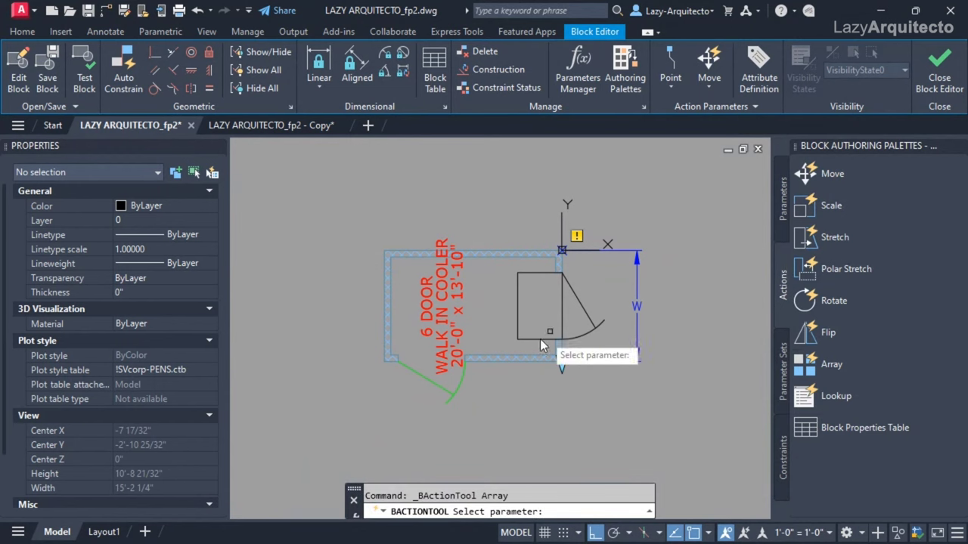
{"action": "left_click", "coordinate": [638, 313]}
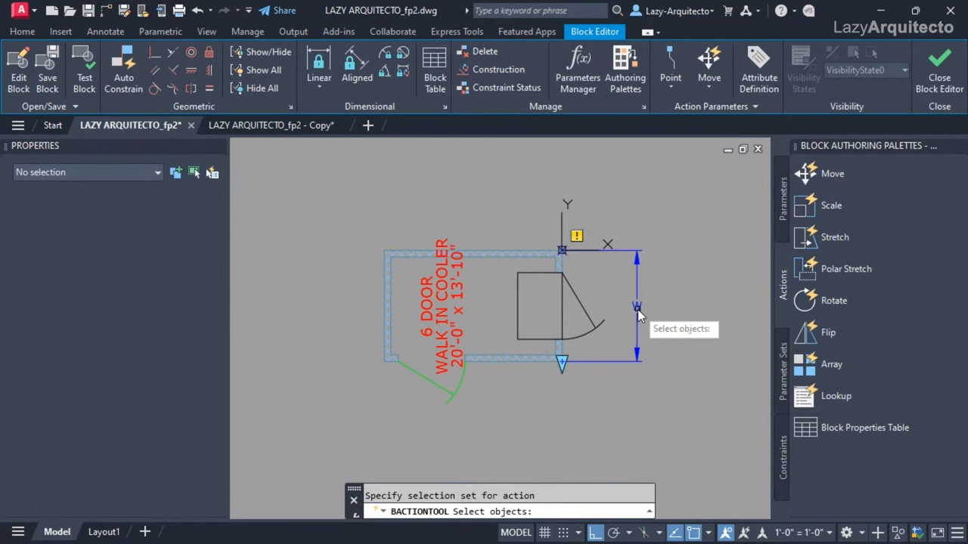
{"action": "scroll", "coordinate": [589, 303], "scroll_direction": "up", "scroll_amount": 2}
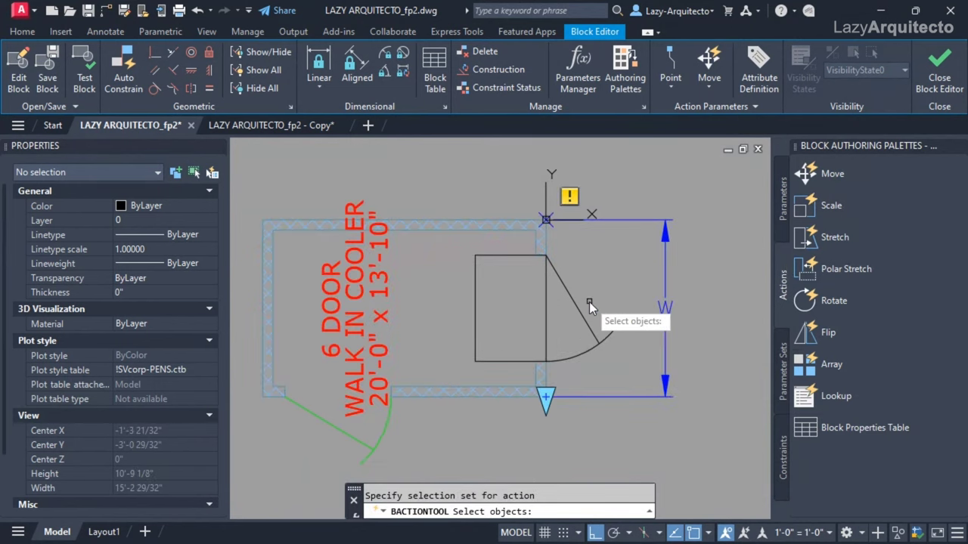
{"action": "left_click", "coordinate": [612, 345]}
{"action": "left_click", "coordinate": [463, 301]}
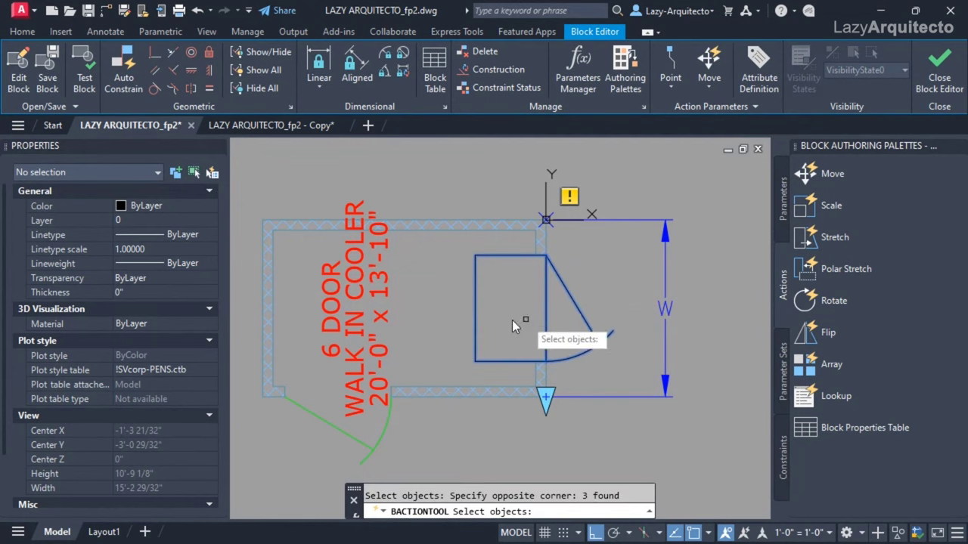
{"action": "key", "text": "Return"}
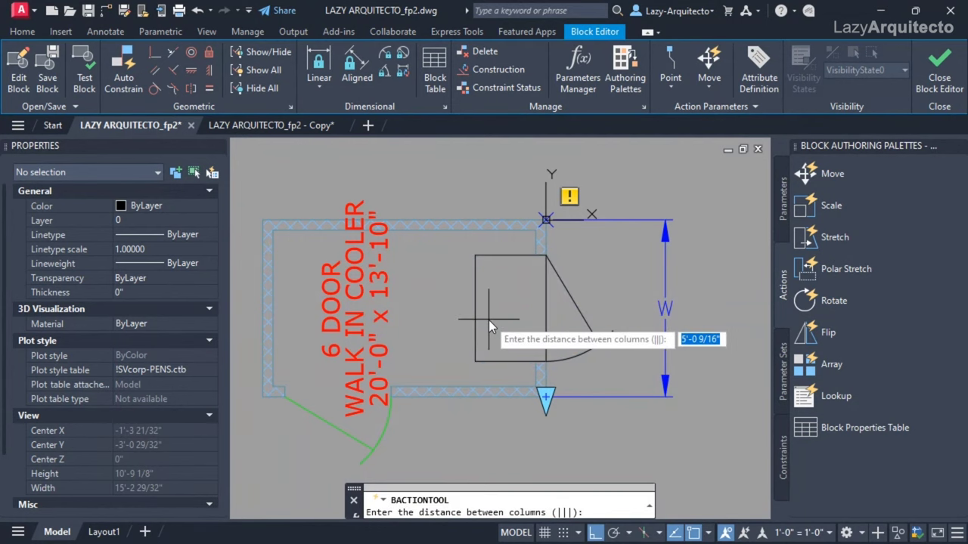
{"action": "scroll", "coordinate": [493, 317], "scroll_direction": "down", "scroll_amount": 2}
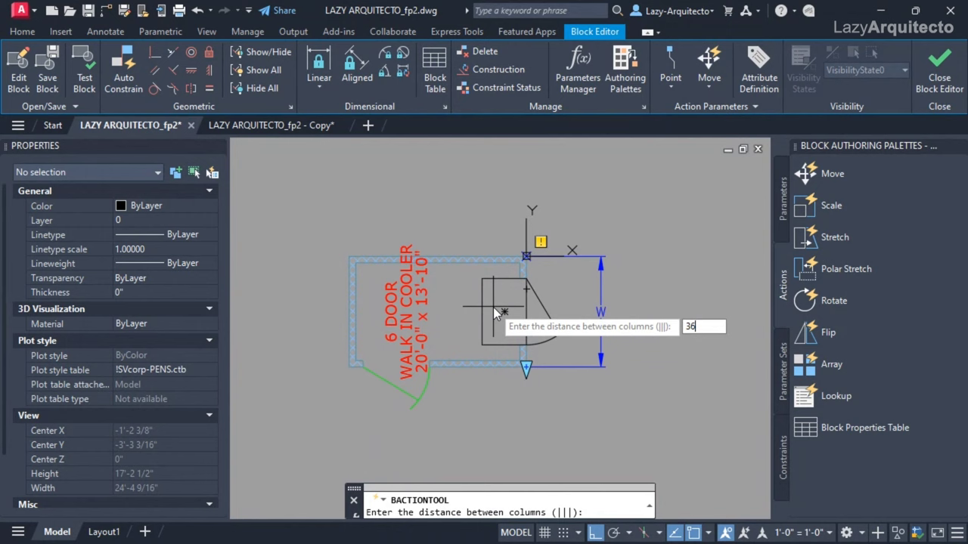
{"action": "key", "text": "Return"}
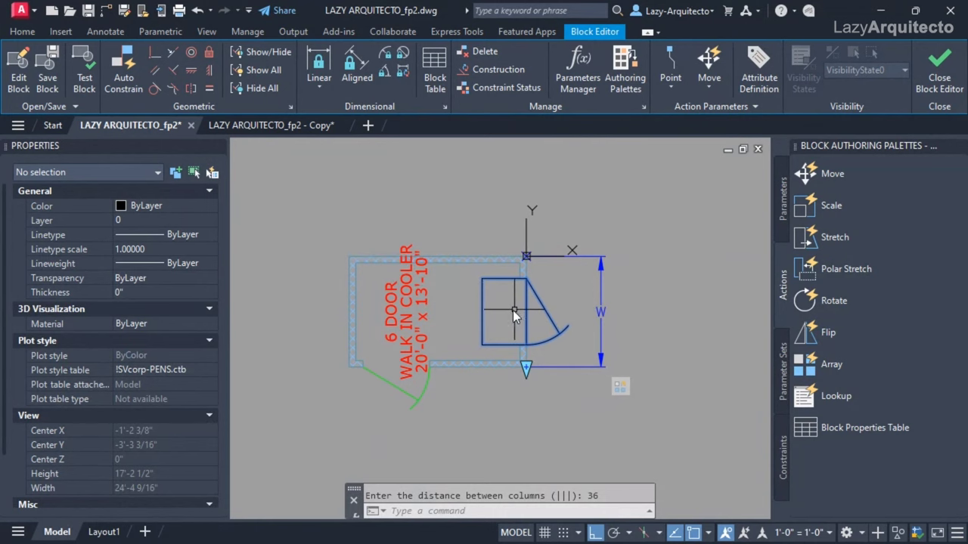
Test the block and stretch the door array grip downward to five doors
{"action": "left_click", "coordinate": [85, 83]}
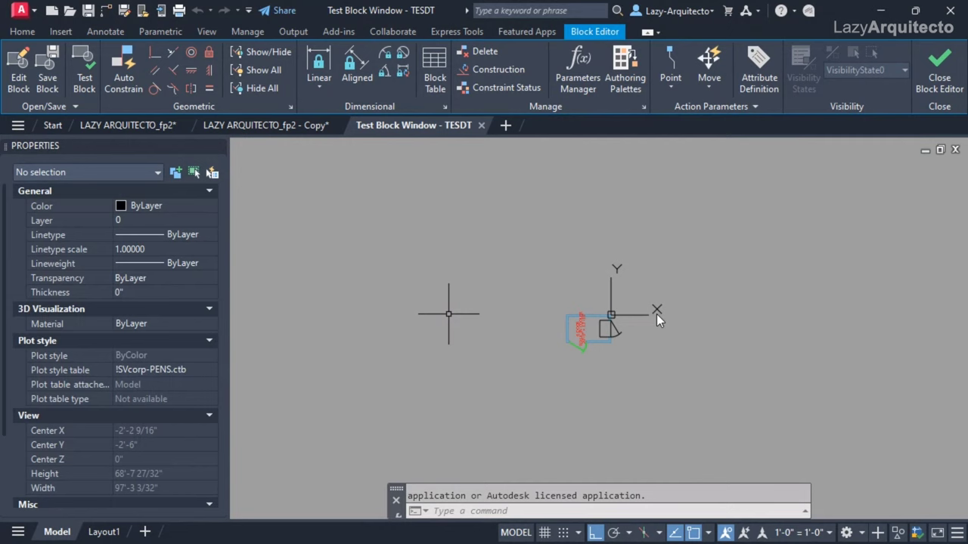
{"action": "scroll", "coordinate": [620, 330], "scroll_direction": "up", "scroll_amount": 5}
{"action": "left_click", "coordinate": [583, 290]}
{"action": "left_click", "coordinate": [502, 363]}
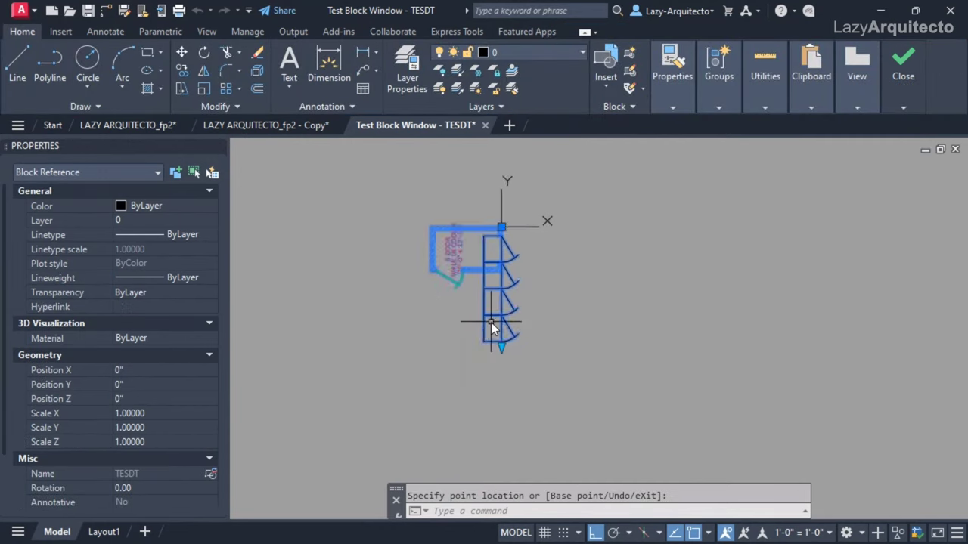
{"action": "middle_click_drag", "start_coordinate": [498, 333], "coordinate": [513, 381]}
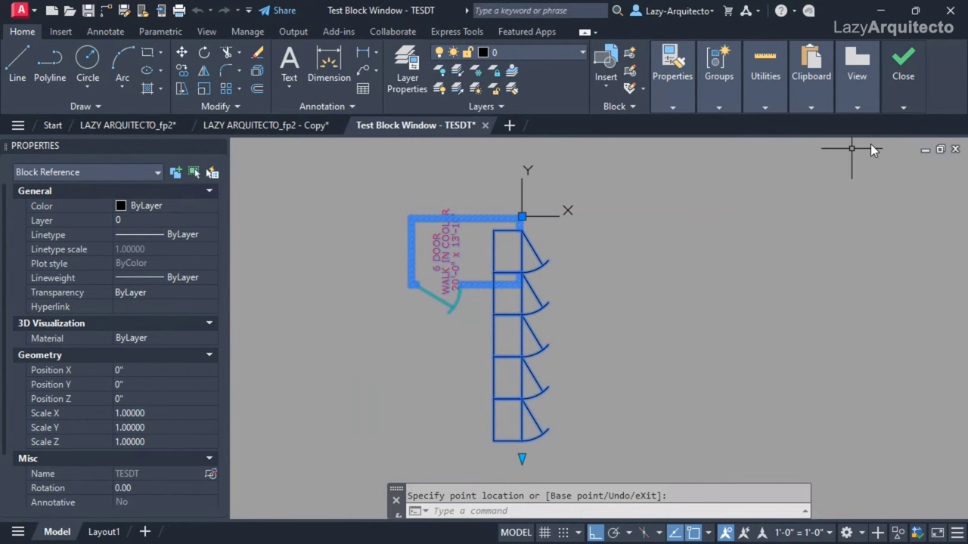
Leave the test window and attach a new stretch action to W's lower end point
{"action": "left_click", "coordinate": [888, 95]}
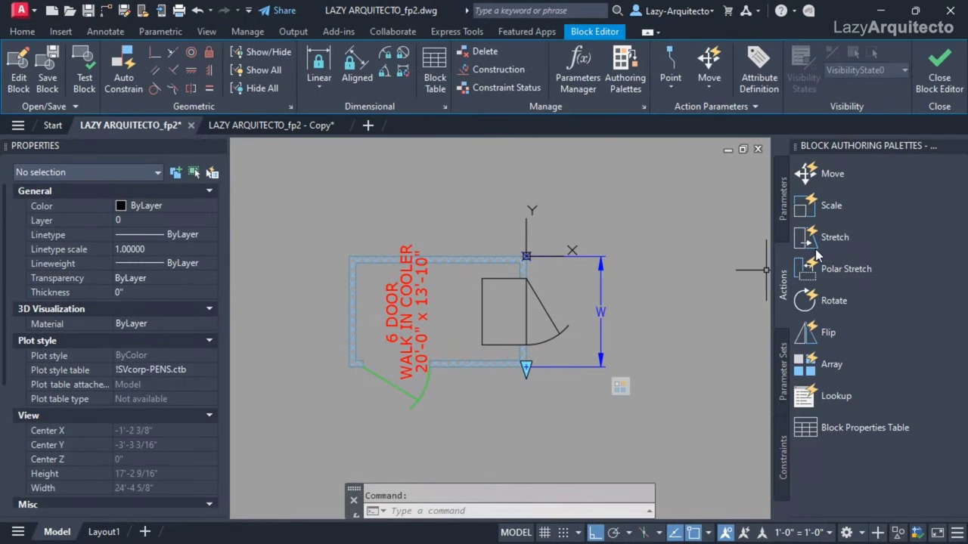
{"action": "left_click", "coordinate": [821, 238]}
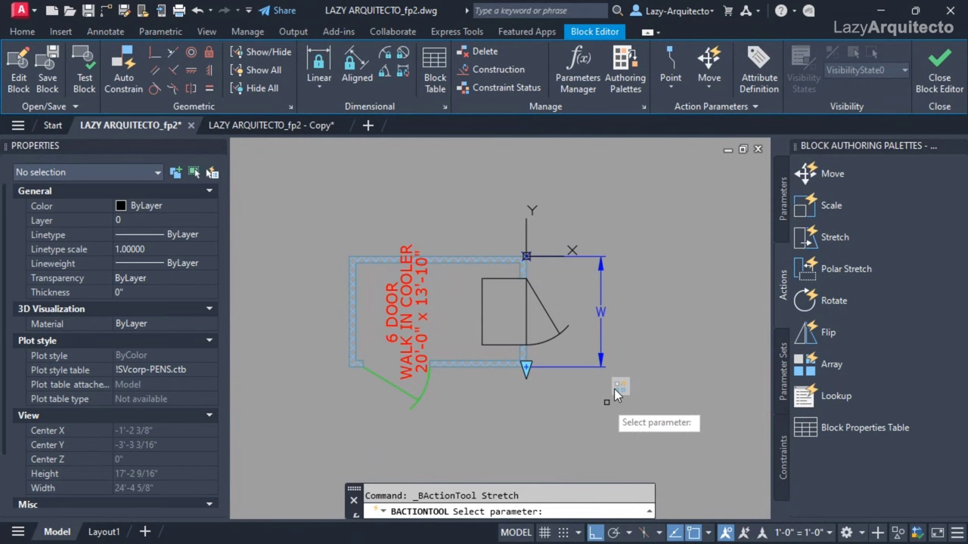
{"action": "left_click", "coordinate": [601, 314]}
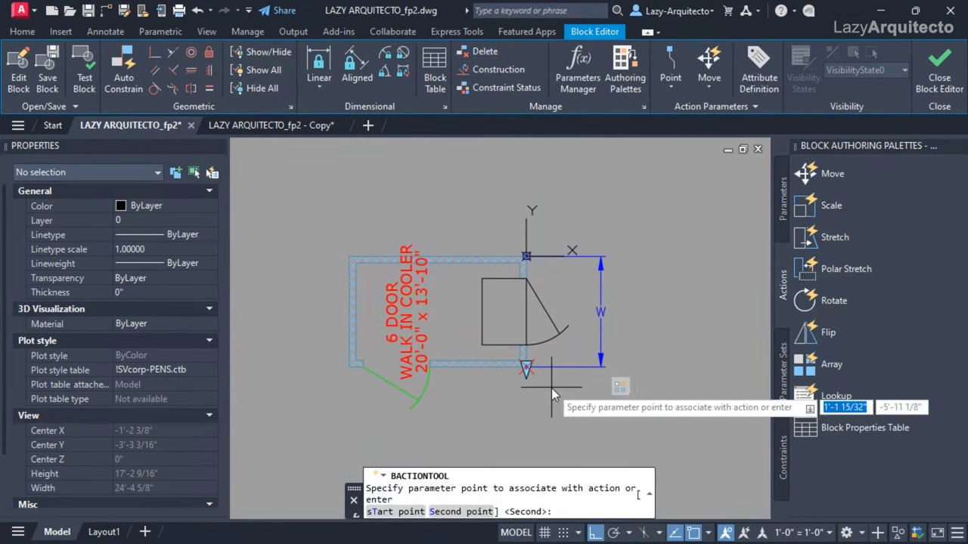
{"action": "left_click", "coordinate": [527, 368]}
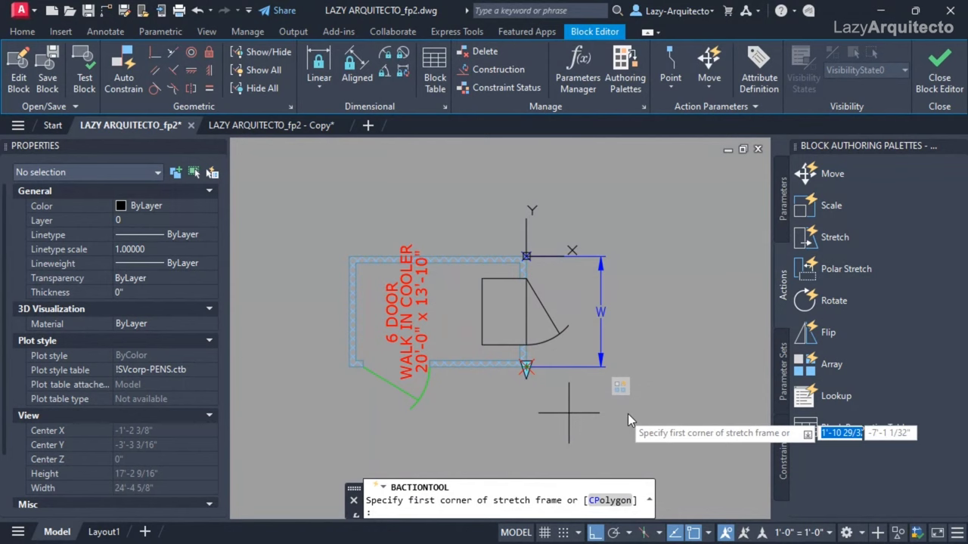
Frame the cooler's lower part and select its walls and door swing, excluding the rectangle, for stretching
{"action": "left_click", "coordinate": [691, 448]}
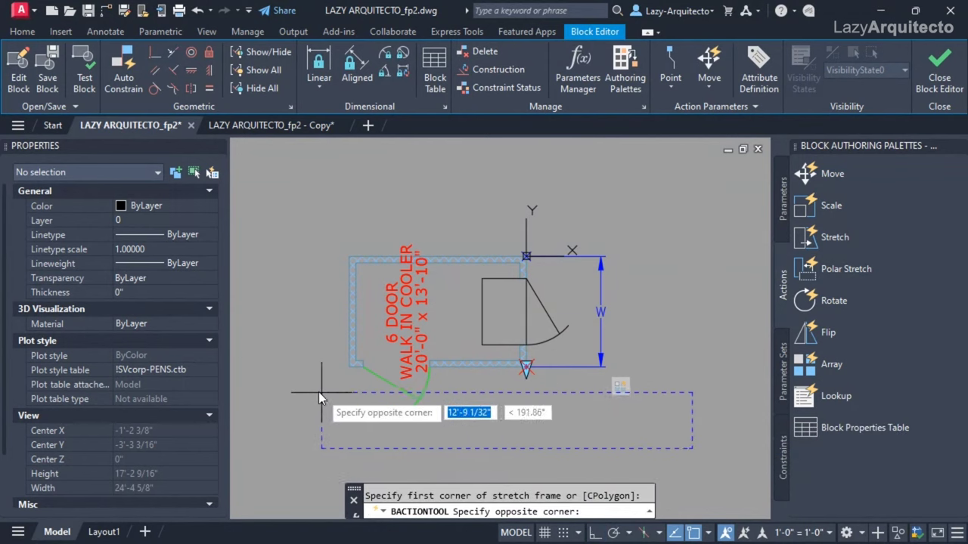
{"action": "left_click", "coordinate": [261, 326]}
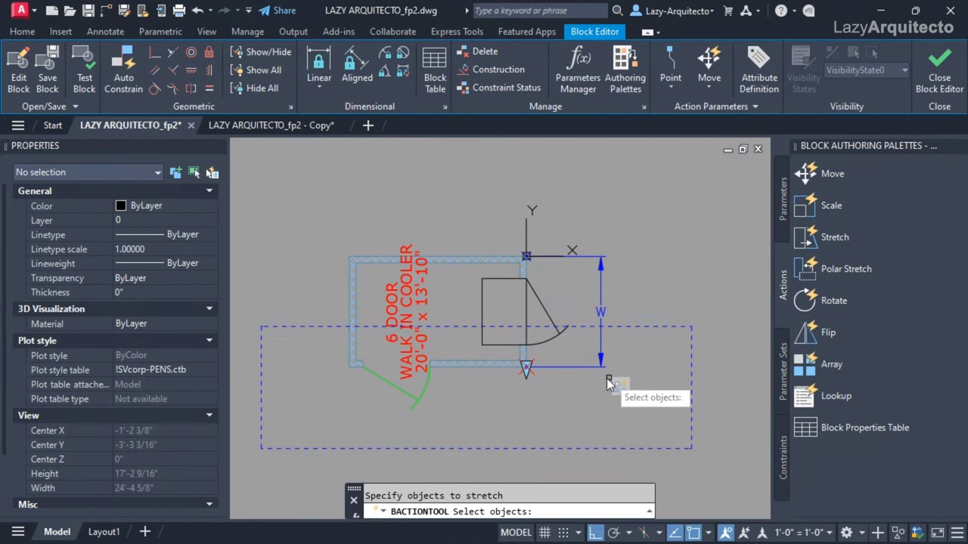
{"action": "left_click", "coordinate": [611, 425]}
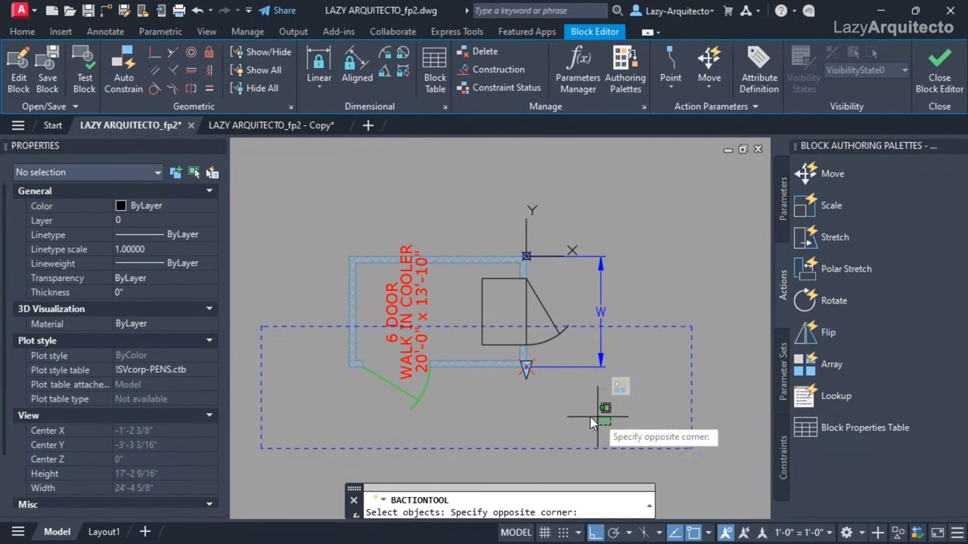
{"action": "left_click", "coordinate": [312, 340]}
{"action": "left_click", "coordinate": [493, 346], "text": "shift"}
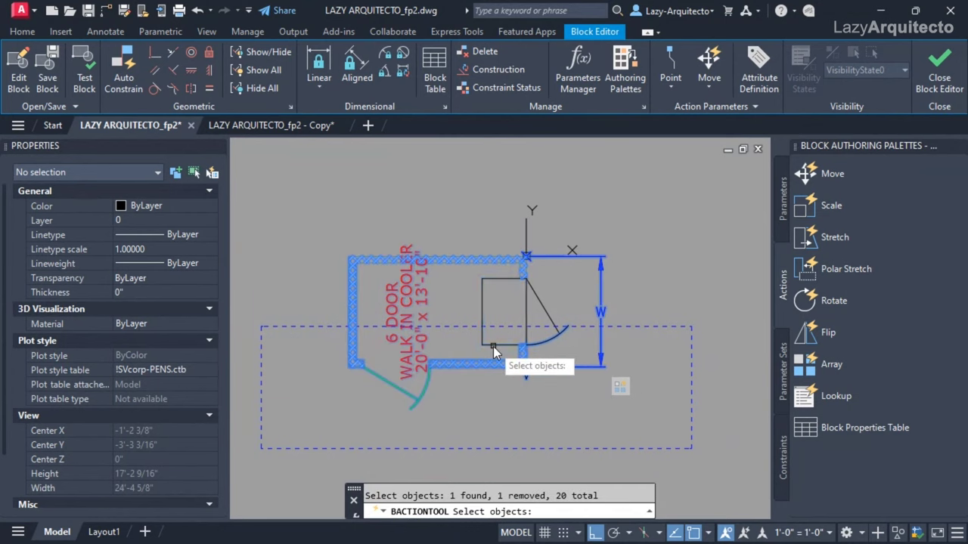
{"action": "key", "text": "Return"}
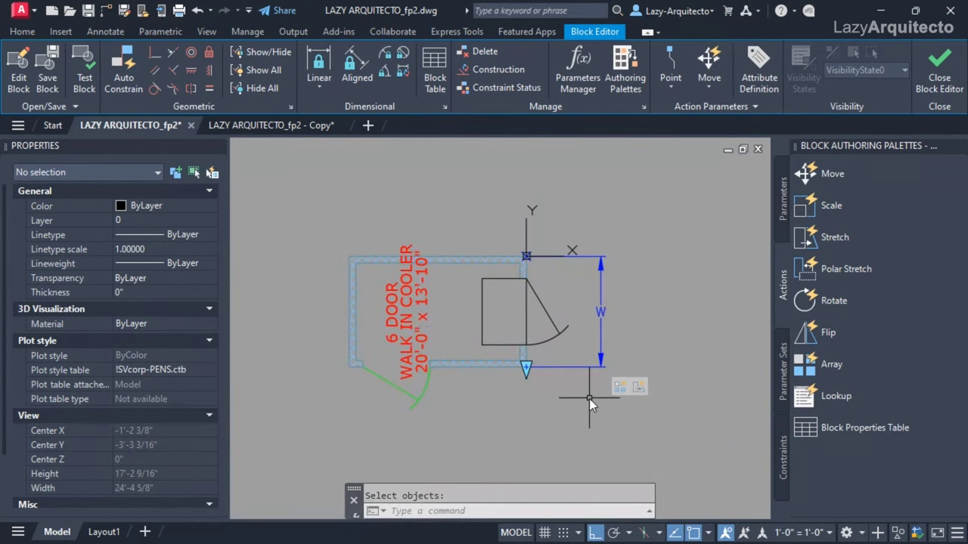
Test-stretch the block to confirm walls follow the six doors, then close the test window
{"action": "left_click", "coordinate": [84, 78]}
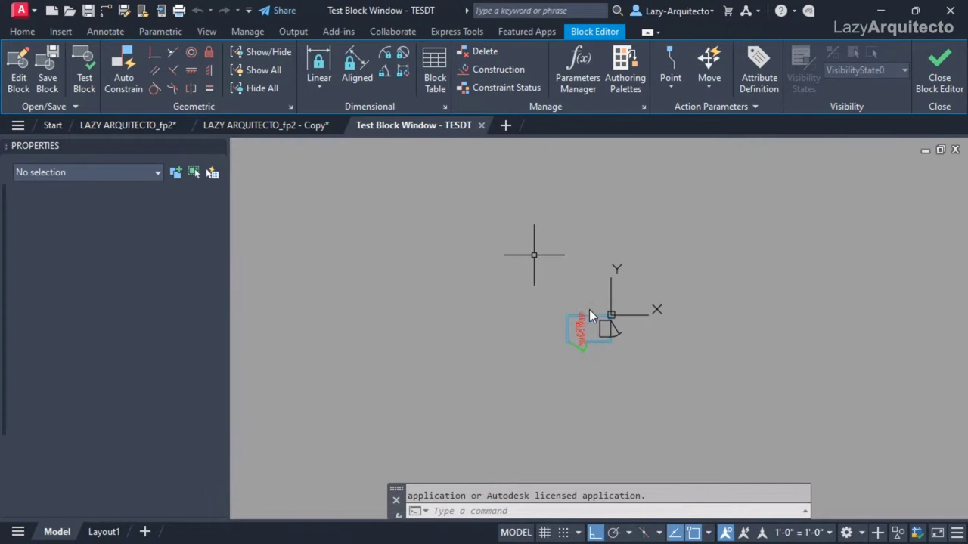
{"action": "left_click", "coordinate": [589, 309]}
{"action": "scroll", "coordinate": [593, 341], "scroll_direction": "up", "scroll_amount": 5}
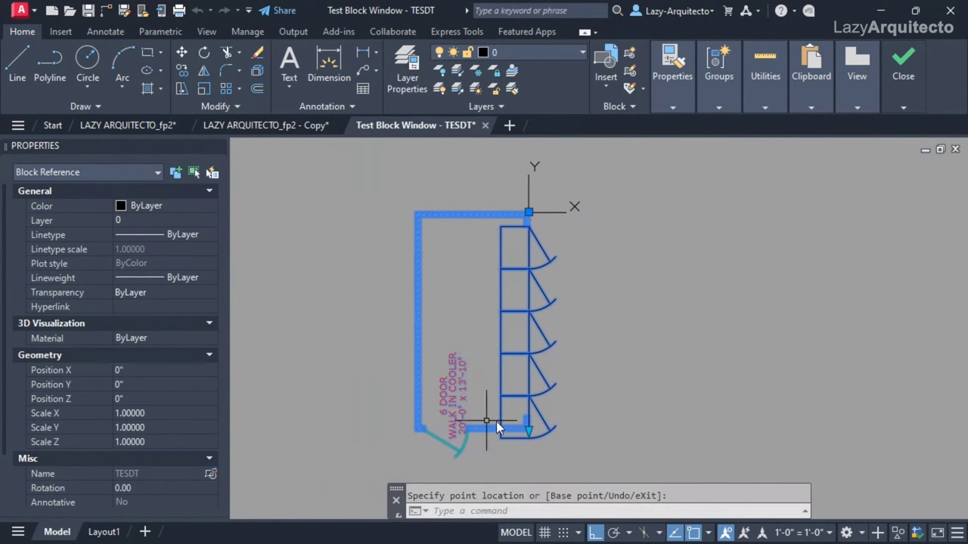
{"action": "middle_click_drag", "start_coordinate": [496, 424], "coordinate": [518, 372]}
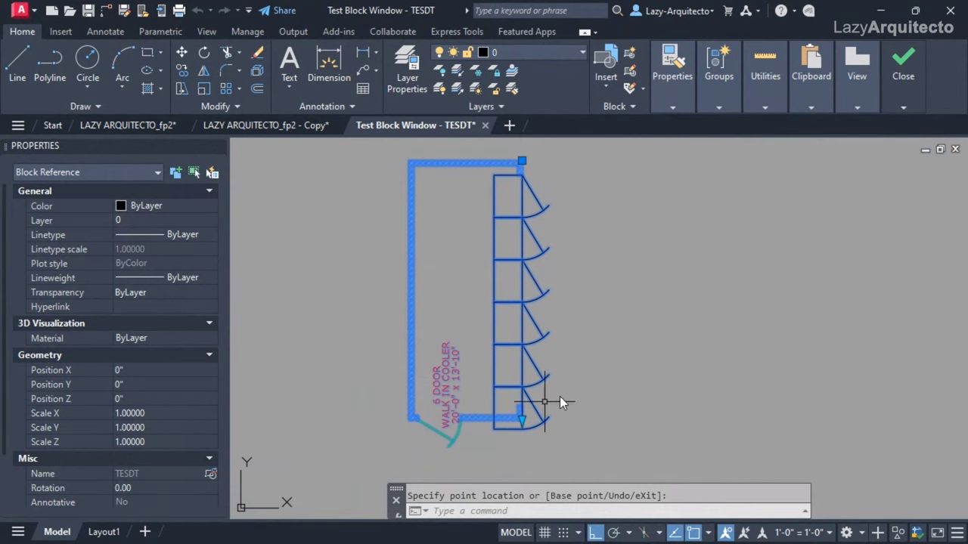
{"action": "left_click", "coordinate": [903, 108]}
{"action": "left_click", "coordinate": [899, 148]}
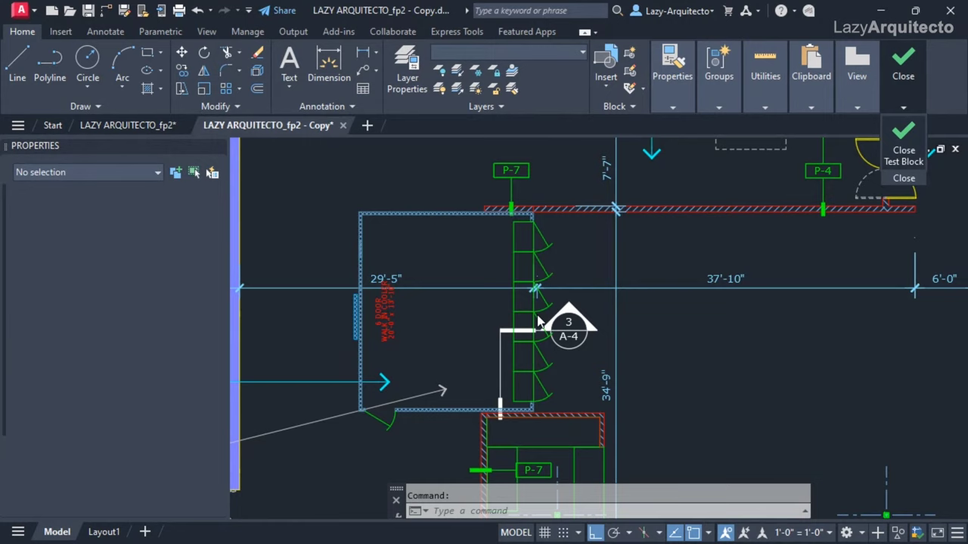
In fp2, set W's distance type to Increment with a 3'-0" increment, then test the block
{"action": "left_click", "coordinate": [148, 126]}
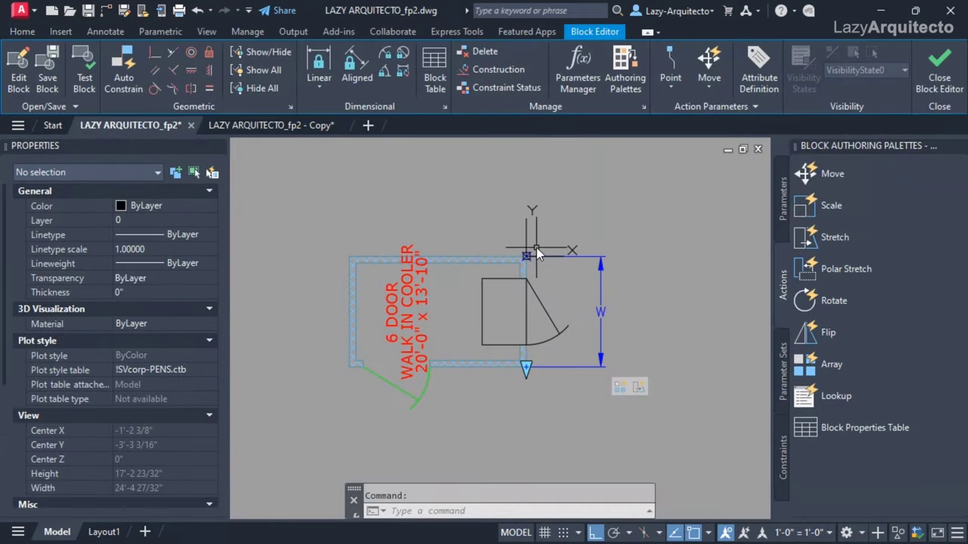
{"action": "left_click", "coordinate": [602, 314]}
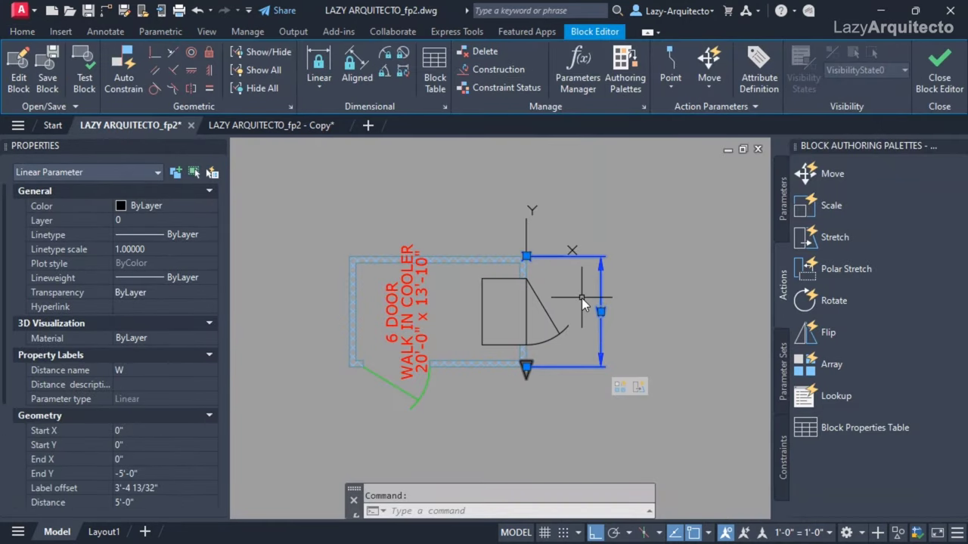
{"action": "scroll", "coordinate": [166, 437], "scroll_direction": "down", "scroll_amount": 3}
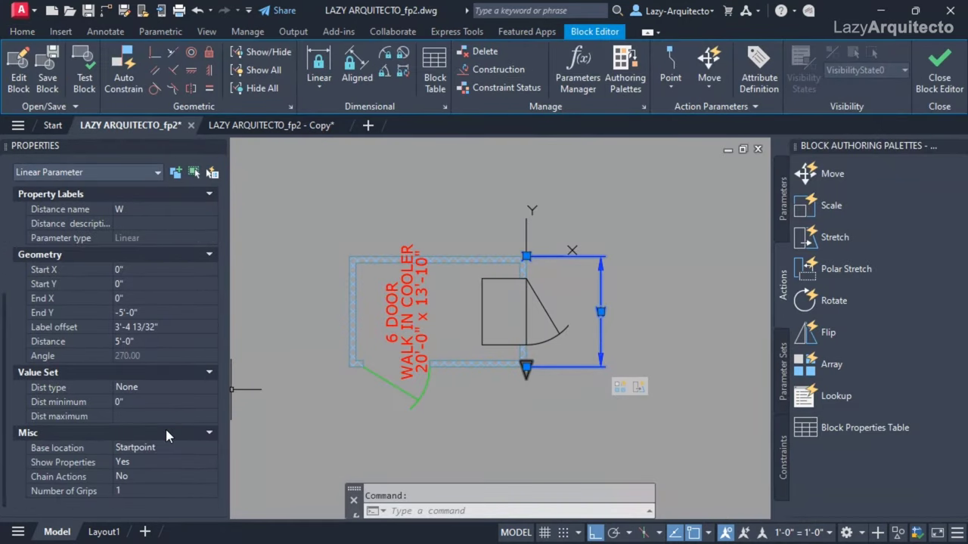
{"action": "left_click", "coordinate": [133, 389]}
{"action": "left_click", "coordinate": [134, 388]}
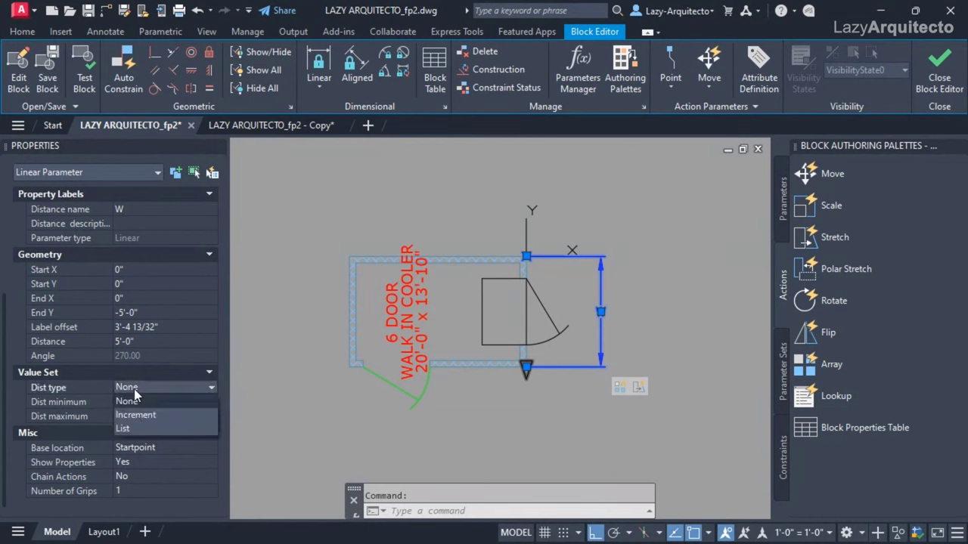
{"action": "left_click", "coordinate": [132, 414]}
{"action": "left_click", "coordinate": [133, 402]}
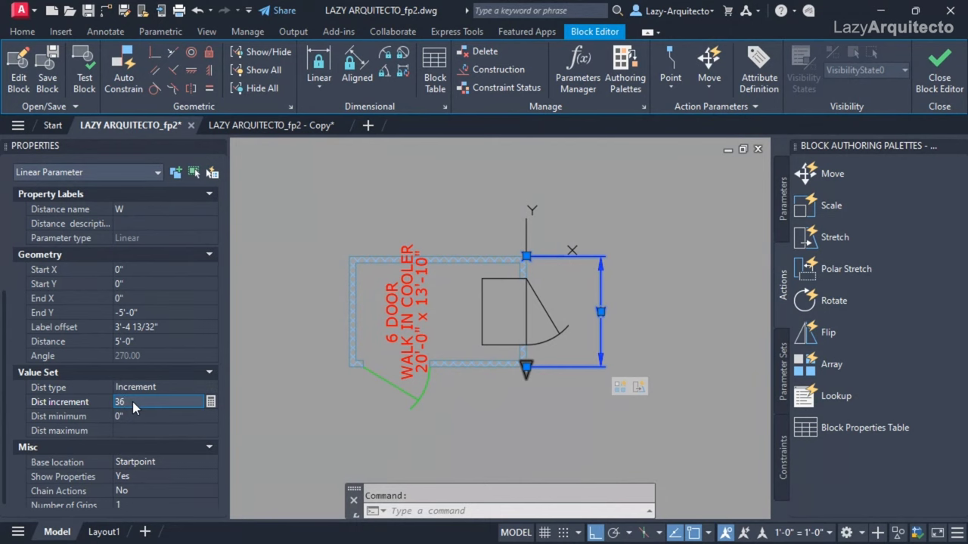
{"action": "key", "text": "Tab"}
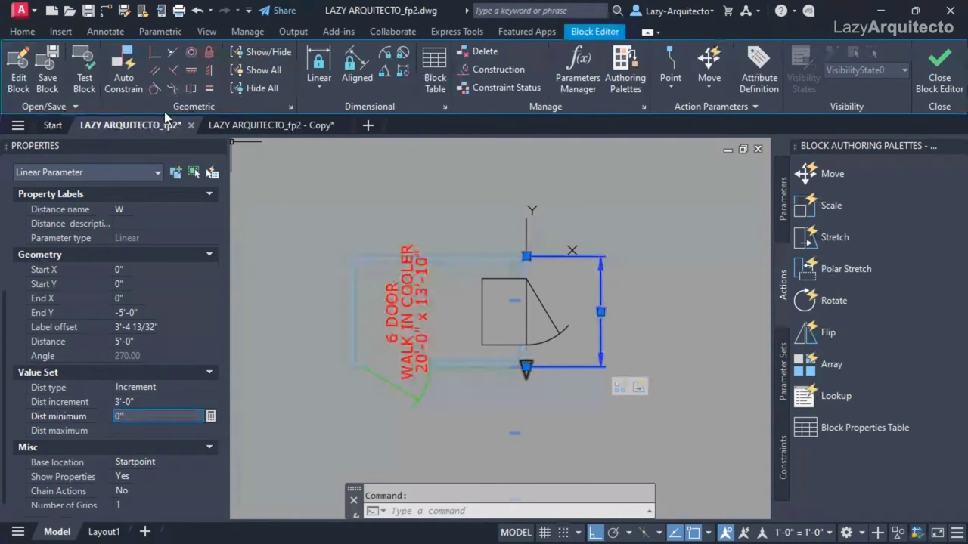
{"action": "left_click", "coordinate": [83, 72]}
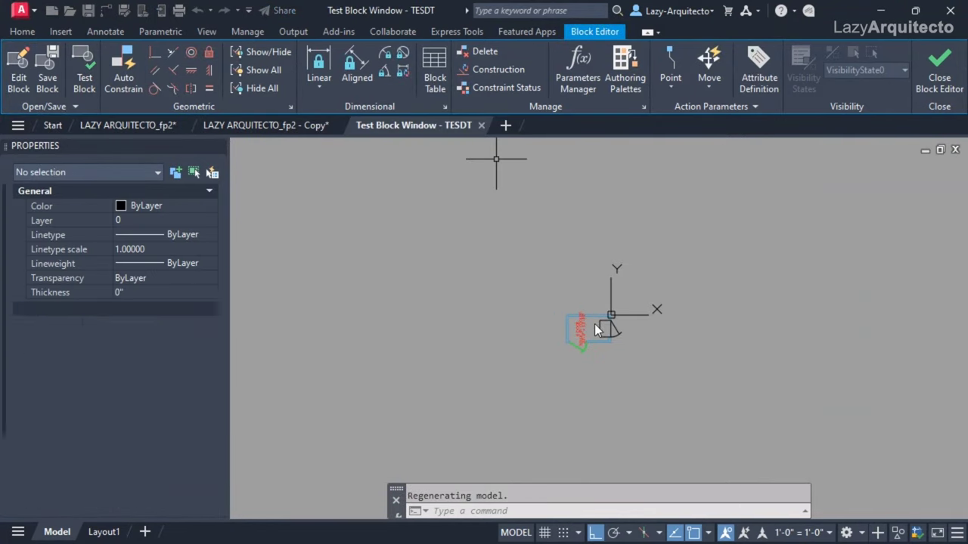
Stretch the test block's door array to four doors, then shrink it to three
{"action": "scroll", "coordinate": [611, 346], "scroll_direction": "up", "scroll_amount": 4}
{"action": "middle_click_drag", "start_coordinate": [611, 346], "coordinate": [530, 337]}
{"action": "left_click", "coordinate": [530, 337]}
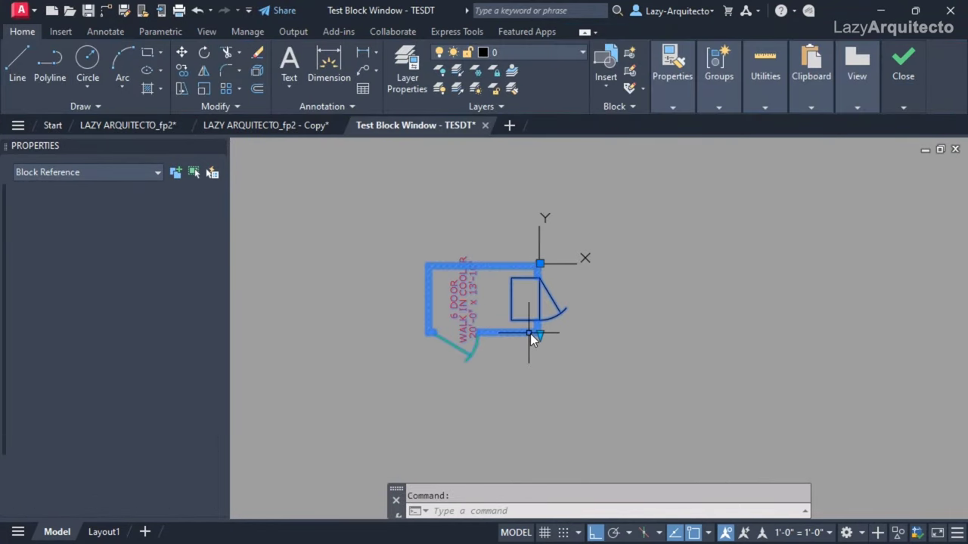
{"action": "left_click", "coordinate": [530, 334]}
{"action": "middle_click_drag", "start_coordinate": [532, 439], "coordinate": [511, 352]}
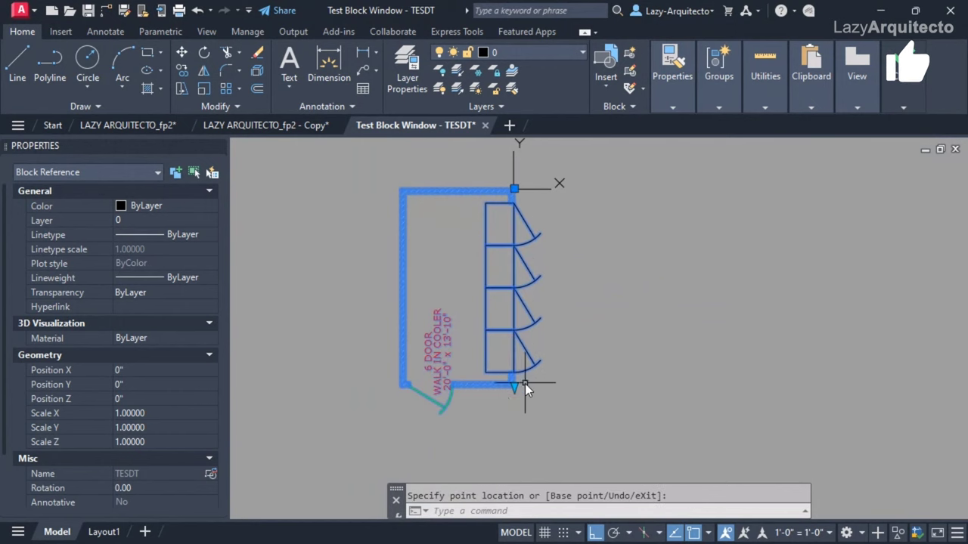
{"action": "left_click", "coordinate": [525, 382]}
{"action": "left_click", "coordinate": [509, 385]}
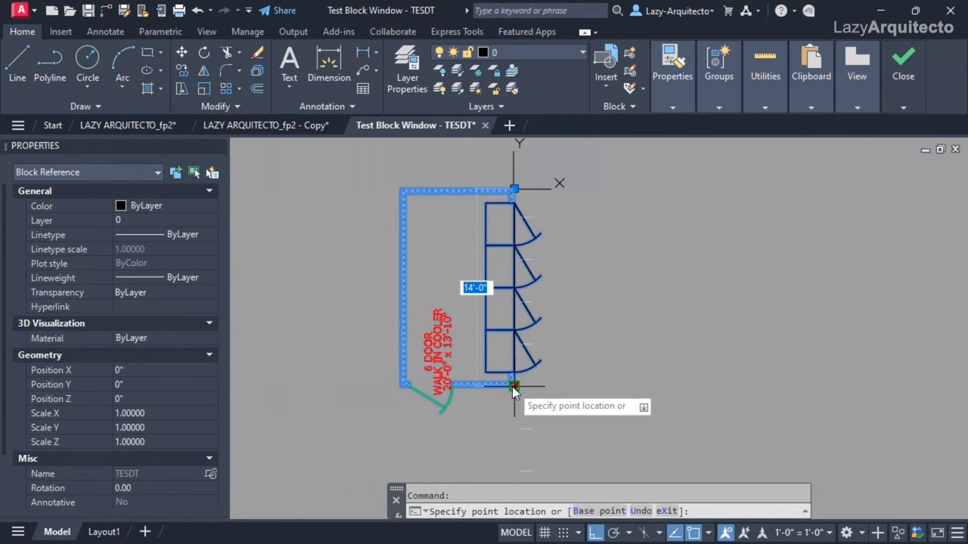
{"action": "left_click", "coordinate": [514, 345]}
{"action": "middle_click_drag", "start_coordinate": [514, 296], "coordinate": [492, 384]}
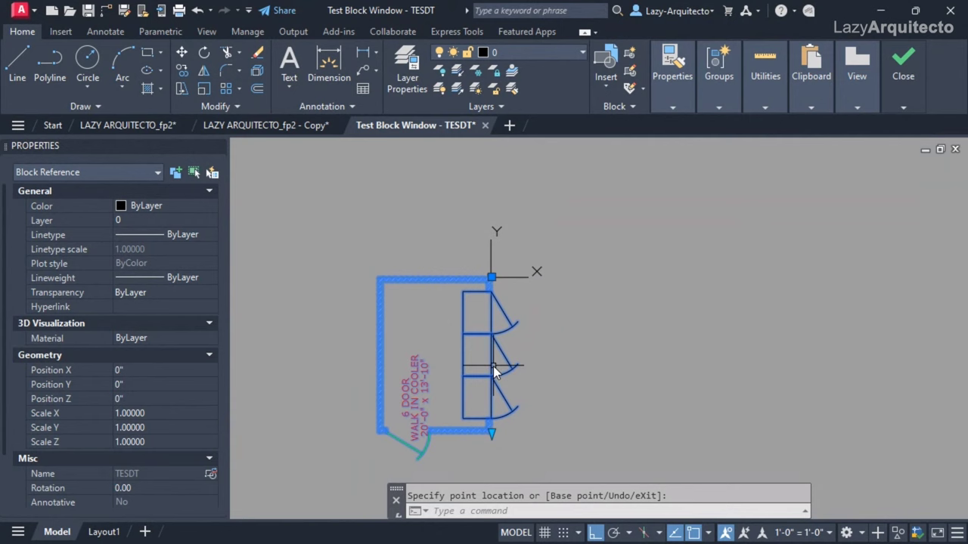
{"action": "mouse_move", "coordinate": [470, 337]}
{"action": "middle_mouse_down"}
{"action": "mouse_move", "coordinate": [502, 282]}
{"action": "mouse_move", "coordinate": [540, 303]}
{"action": "middle_mouse_up"}
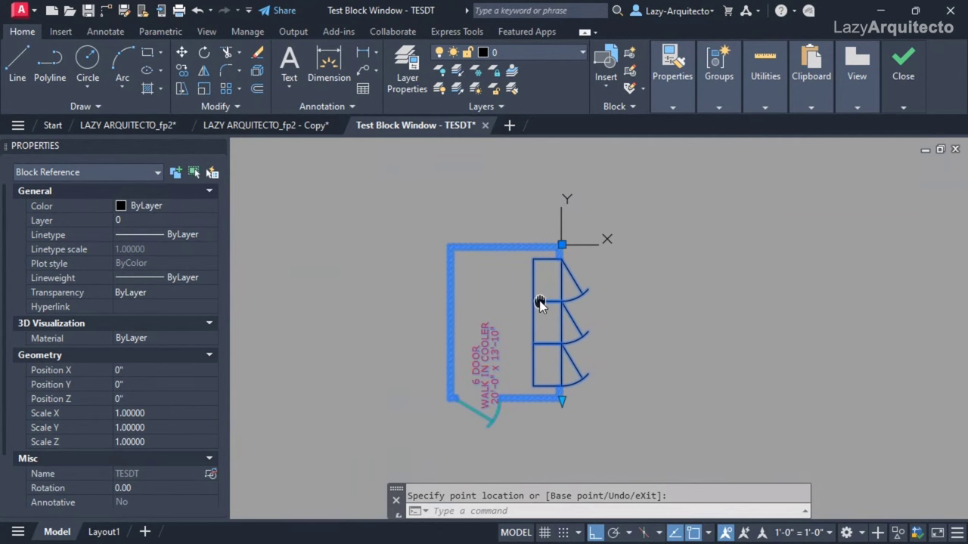
Look over the cooler rooms, including the Meat Cooler, in the floor plan copy, then return to fp2
{"action": "left_click", "coordinate": [277, 125]}
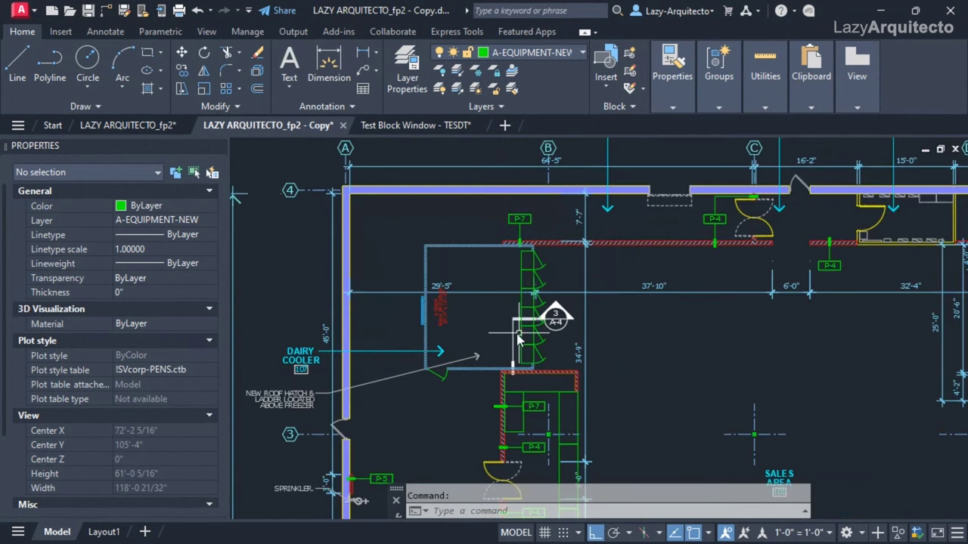
{"action": "middle_click_drag", "start_coordinate": [519, 339], "coordinate": [533, 275]}
{"action": "scroll", "coordinate": [525, 210], "scroll_direction": "up", "scroll_amount": 4}
{"action": "scroll", "coordinate": [521, 202], "scroll_direction": "down", "scroll_amount": 6}
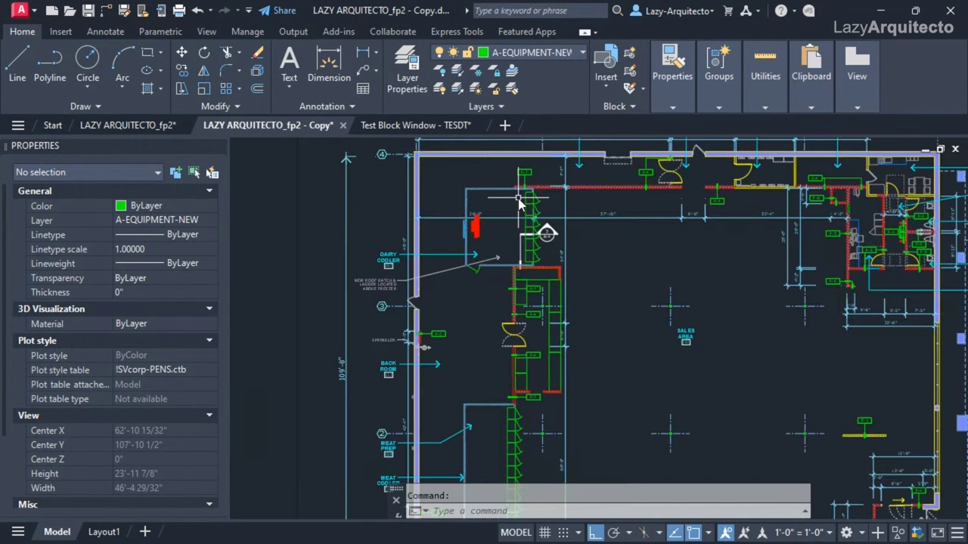
{"action": "scroll", "coordinate": [519, 202], "scroll_direction": "down", "scroll_amount": 2}
{"action": "scroll", "coordinate": [378, 340], "scroll_direction": "up", "scroll_amount": 6}
{"action": "middle_click_drag", "start_coordinate": [497, 227], "coordinate": [496, 281]}
{"action": "scroll", "coordinate": [454, 302], "scroll_direction": "down", "scroll_amount": 1}
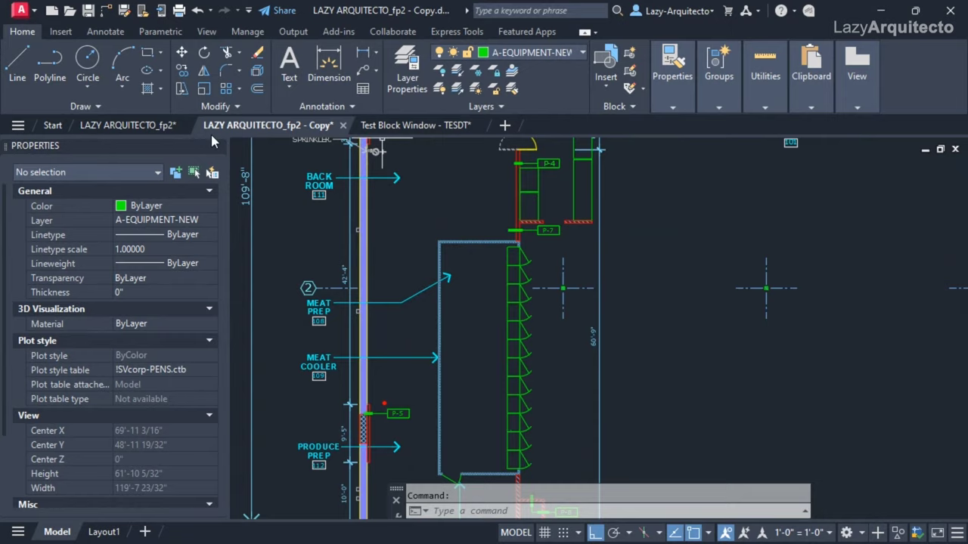
{"action": "left_click", "coordinate": [135, 126]}
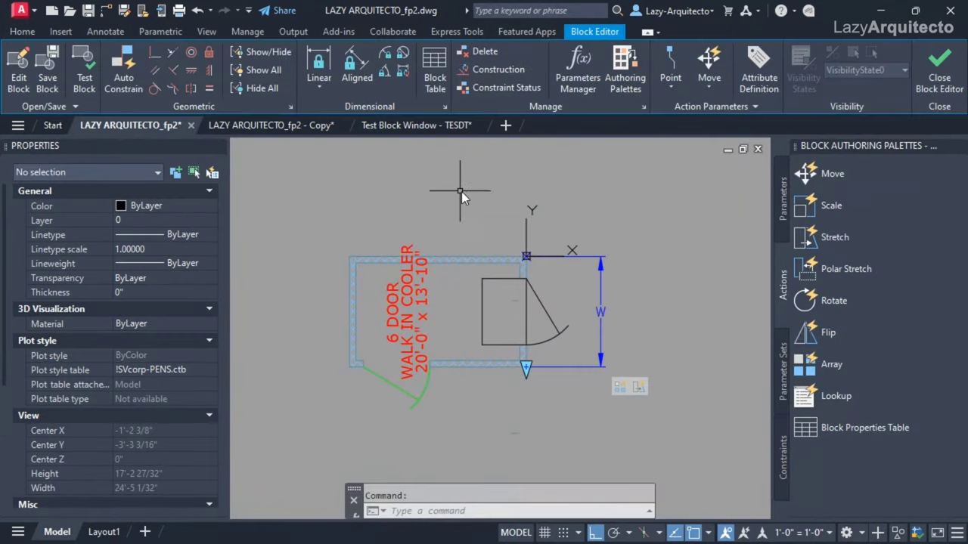
Add a linear distance parameter along the cooler's bottom wall and rename it D
{"action": "left_click", "coordinate": [781, 200]}
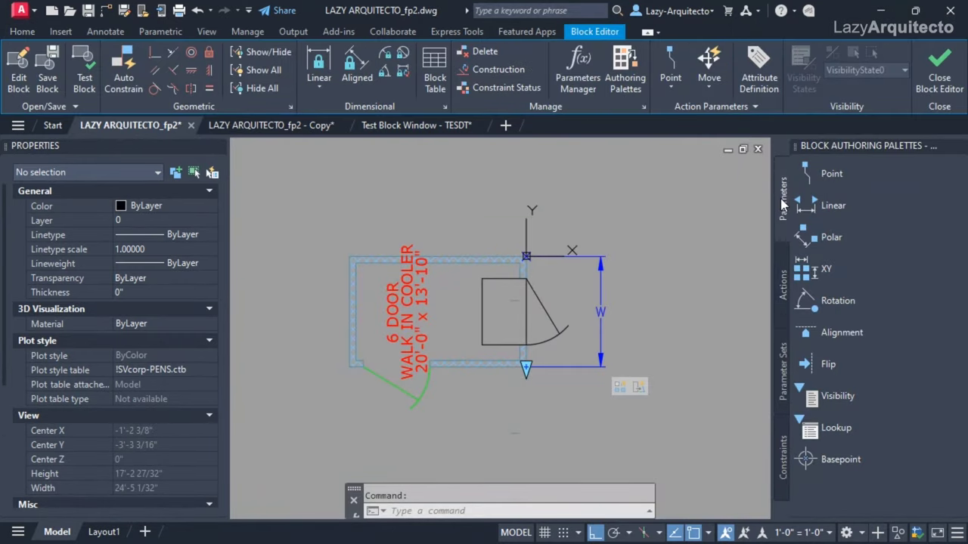
{"action": "left_click", "coordinate": [832, 205]}
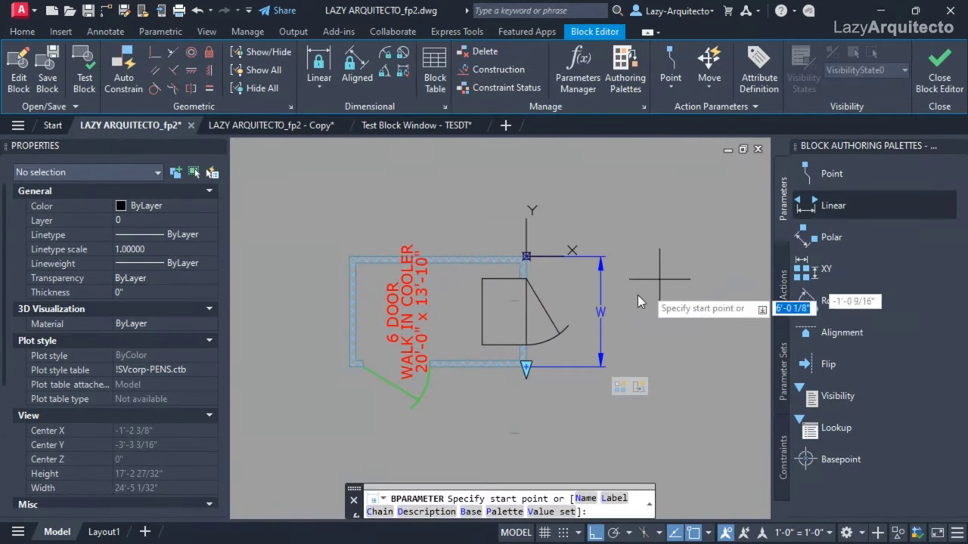
{"action": "left_click", "coordinate": [527, 368]}
{"action": "left_click", "coordinate": [348, 368]}
{"action": "left_click", "coordinate": [424, 443]}
{"action": "scroll", "coordinate": [207, 401], "scroll_direction": "down", "scroll_amount": 3}
{"action": "left_click", "coordinate": [151, 203]}
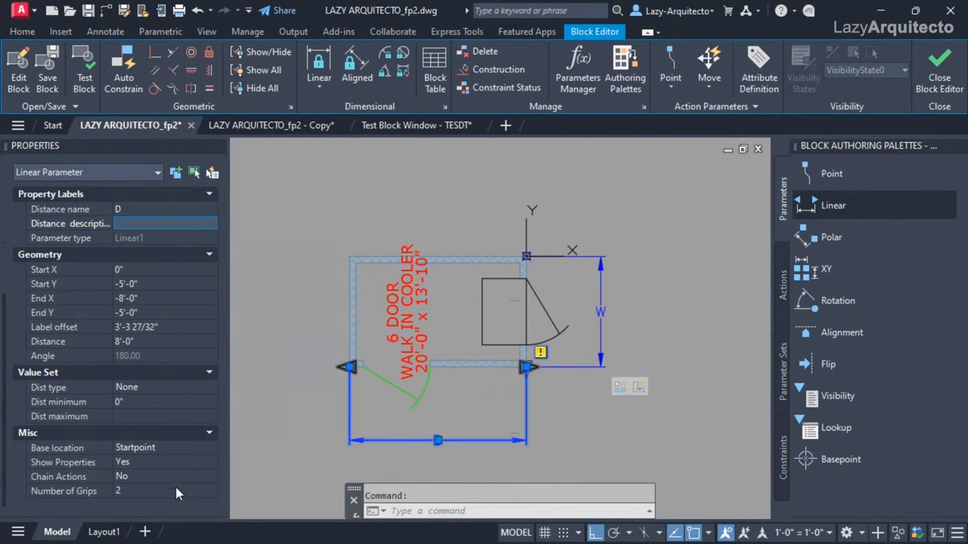
{"action": "type", "text": "D"}
{"action": "key", "text": "Return"}
{"action": "key", "text": "Escape"}
Attach a stretch action to D's left end covering the cooler's left side, then test the block
{"action": "left_click", "coordinate": [783, 284]}
{"action": "left_click", "coordinate": [834, 236]}
{"action": "left_click", "coordinate": [472, 423]}
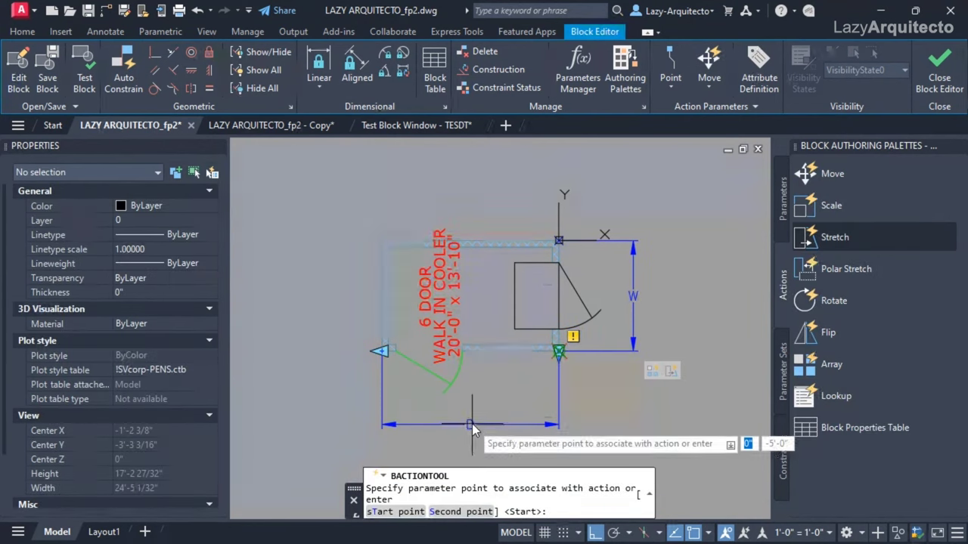
{"action": "left_click", "coordinate": [380, 352]}
{"action": "left_click", "coordinate": [300, 184]}
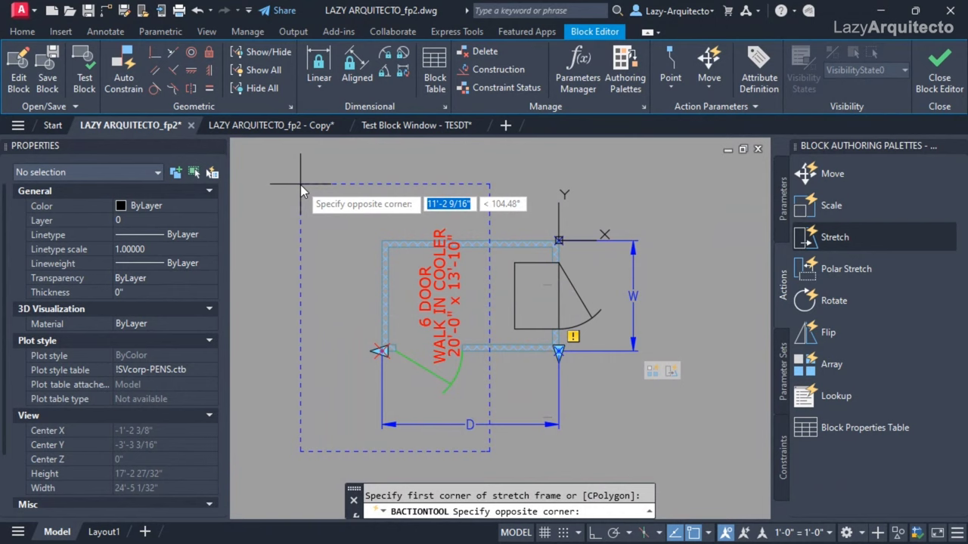
{"action": "left_click", "coordinate": [490, 452]}
{"action": "left_click", "coordinate": [481, 418]}
{"action": "left_click", "coordinate": [350, 196]}
{"action": "left_click", "coordinate": [84, 76]}
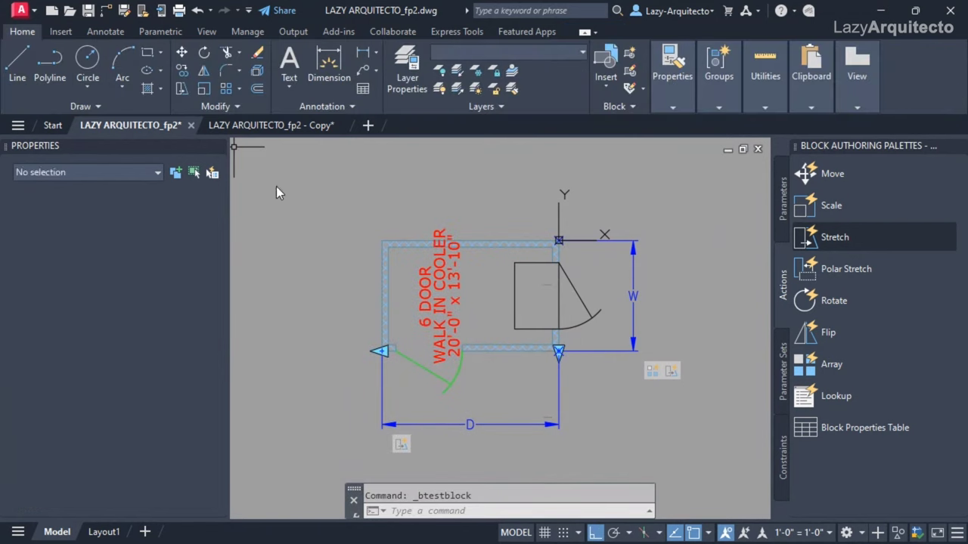
Stretch the test cooler longer downward and wider to the left
{"action": "scroll", "coordinate": [610, 325], "scroll_direction": "up", "scroll_amount": 5}
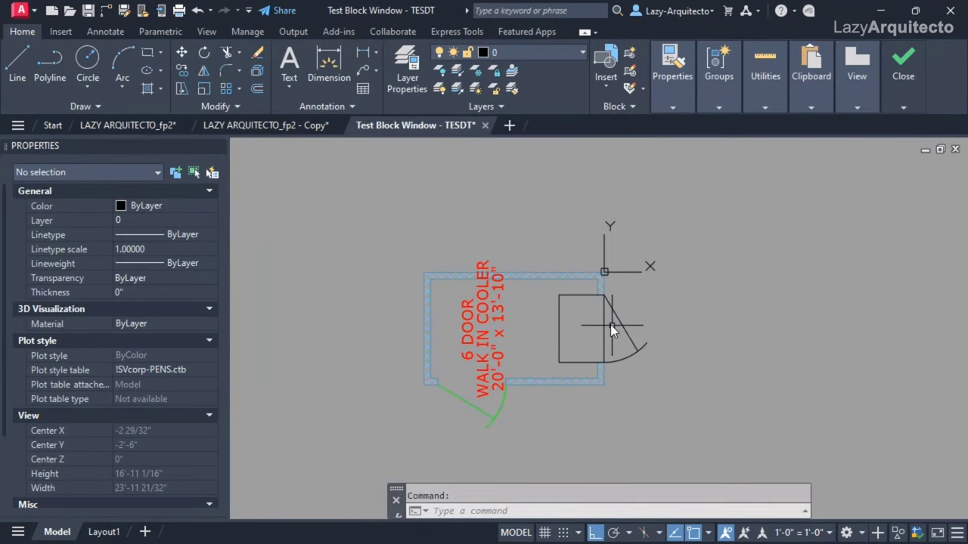
{"action": "left_click", "coordinate": [574, 279]}
{"action": "scroll", "coordinate": [506, 217], "scroll_direction": "down", "scroll_amount": 2}
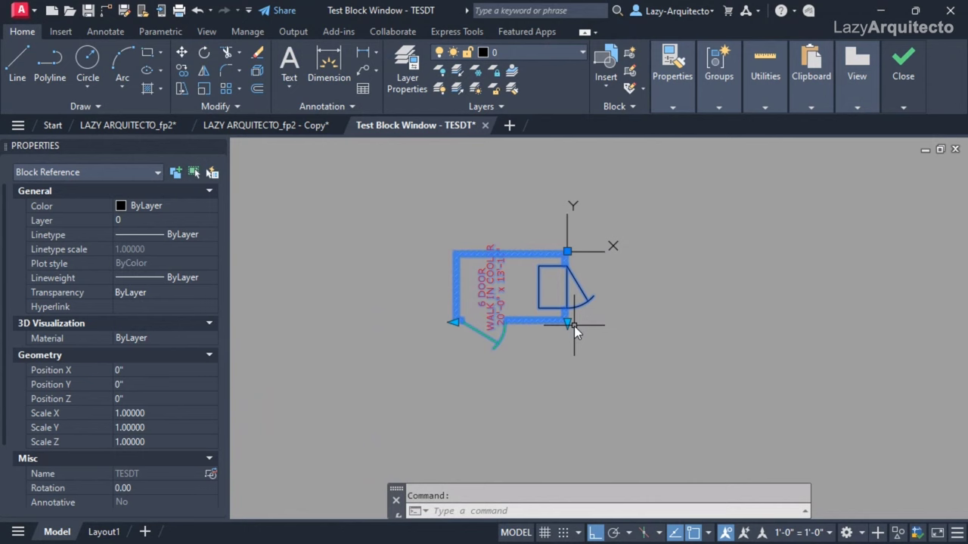
{"action": "left_click", "coordinate": [572, 323]}
{"action": "left_click", "coordinate": [453, 323]}
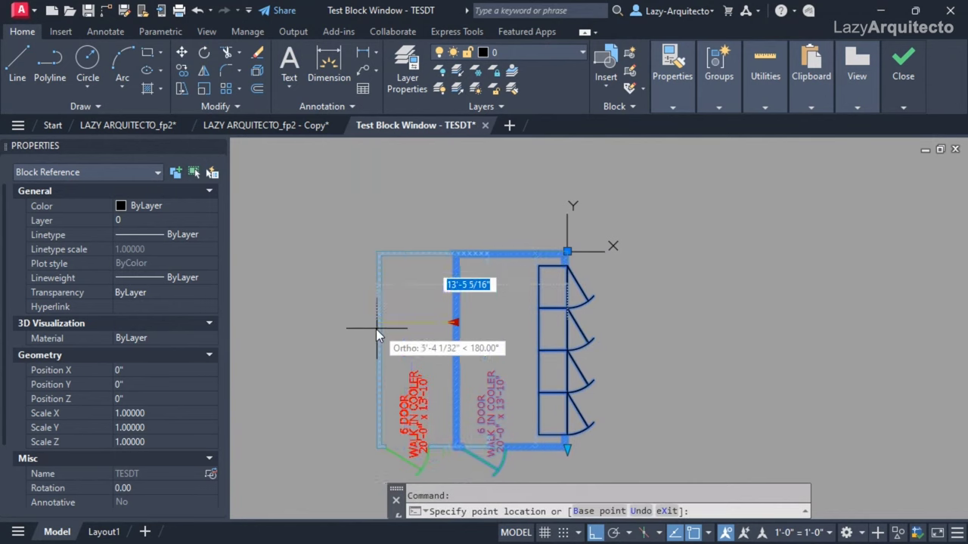
{"action": "left_click", "coordinate": [378, 328]}
{"action": "middle_click_drag", "start_coordinate": [485, 369], "coordinate": [492, 301]}
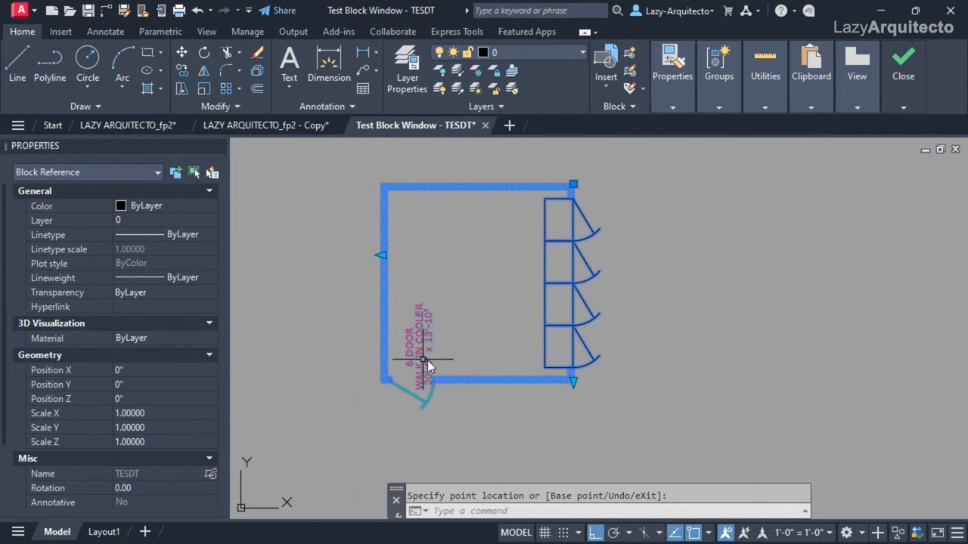
Stretch the cooler further down to five doors and wider again to the left
{"action": "left_click", "coordinate": [573, 381]}
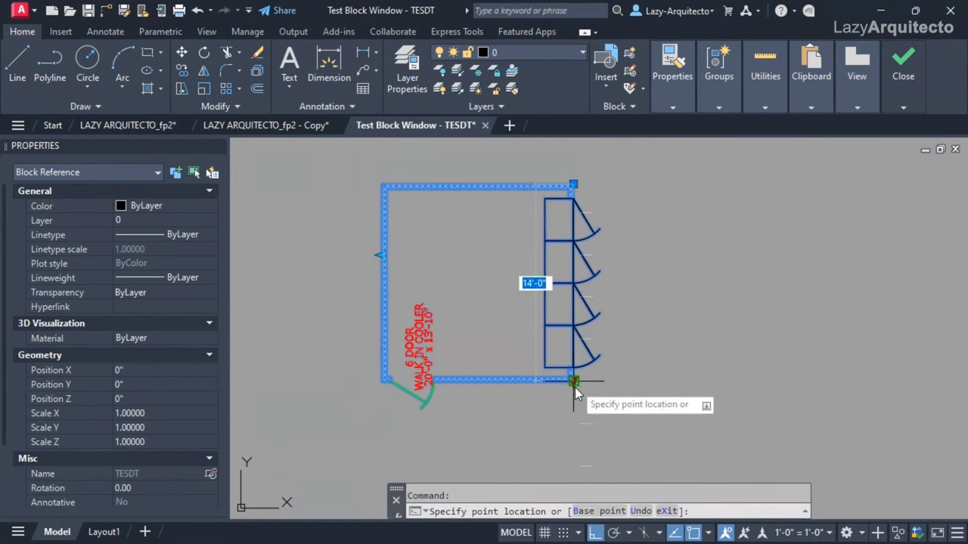
{"action": "left_click", "coordinate": [565, 432]}
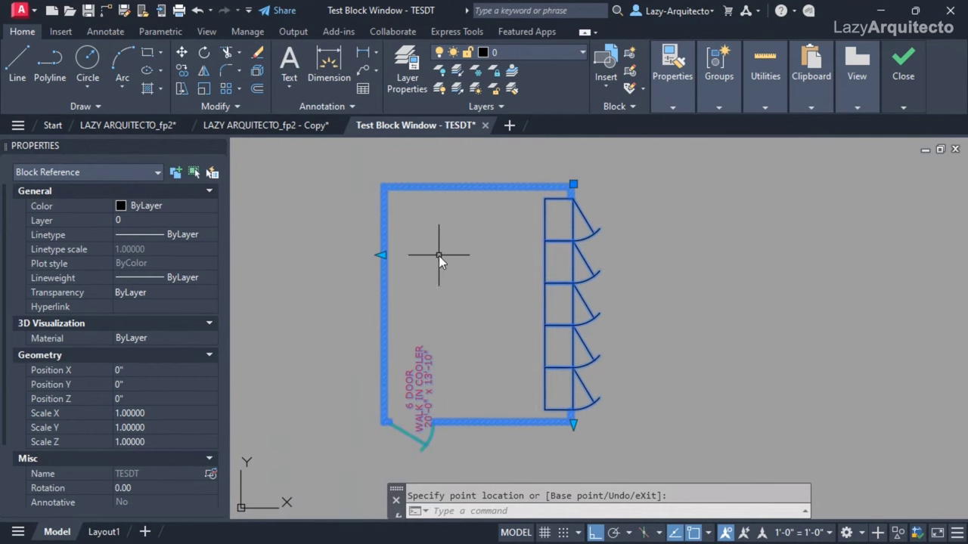
{"action": "left_click", "coordinate": [382, 256]}
{"action": "left_click", "coordinate": [346, 258]}
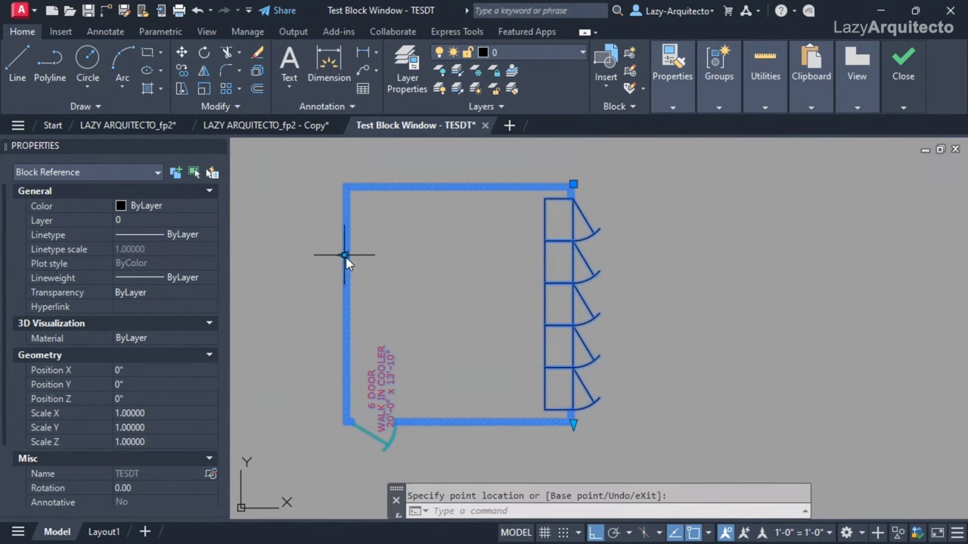
{"action": "left_click", "coordinate": [424, 254]}
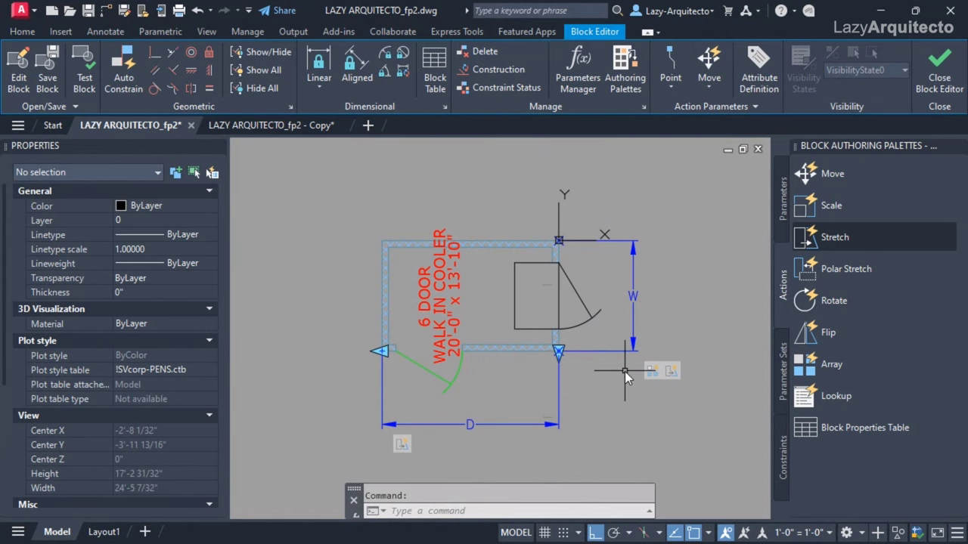
Select the stretch action and try modifying its selection set, then cancel
{"action": "left_click", "coordinate": [670, 371]}
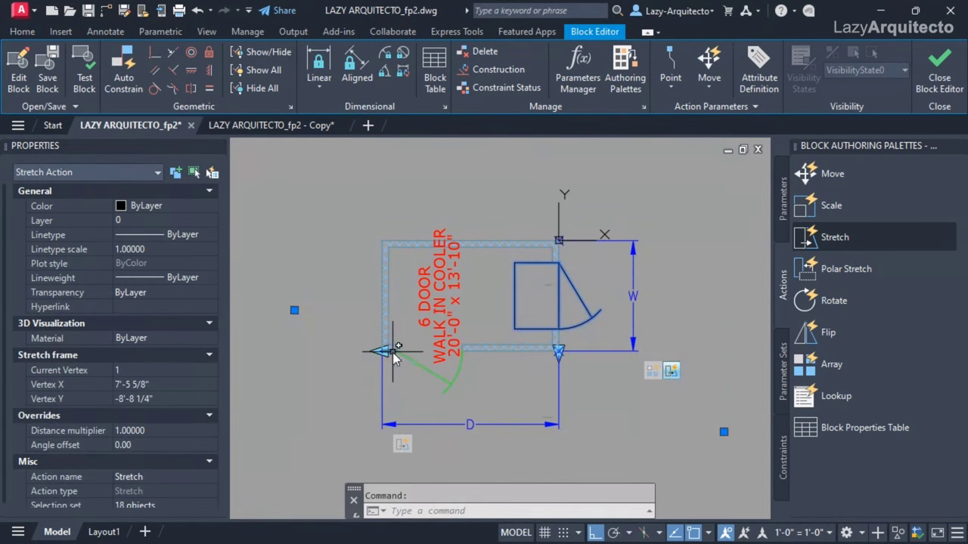
{"action": "key", "text": "Escape"}
{"action": "left_click", "coordinate": [670, 373]}
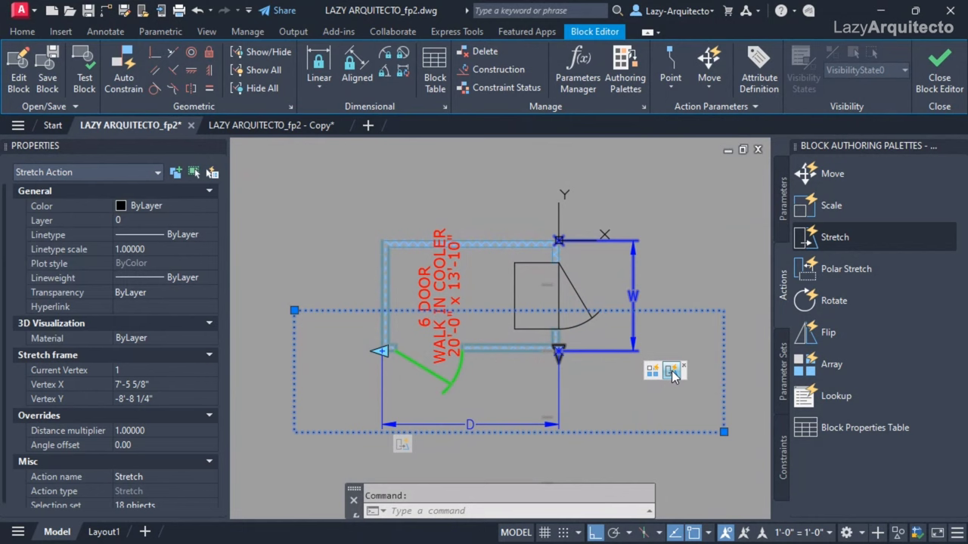
{"action": "right_click", "coordinate": [671, 372]}
{"action": "mouse_move", "coordinate": [719, 406]}
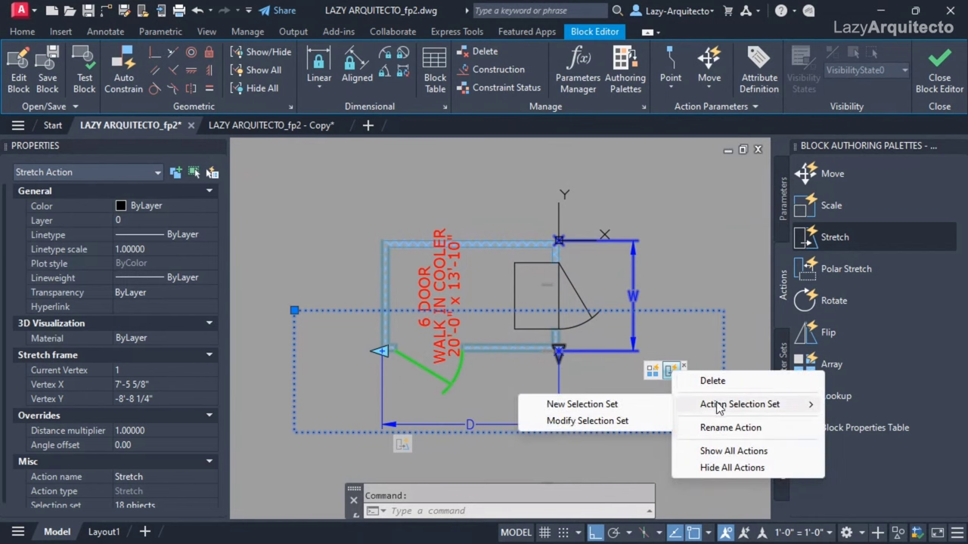
{"action": "left_click", "coordinate": [608, 424]}
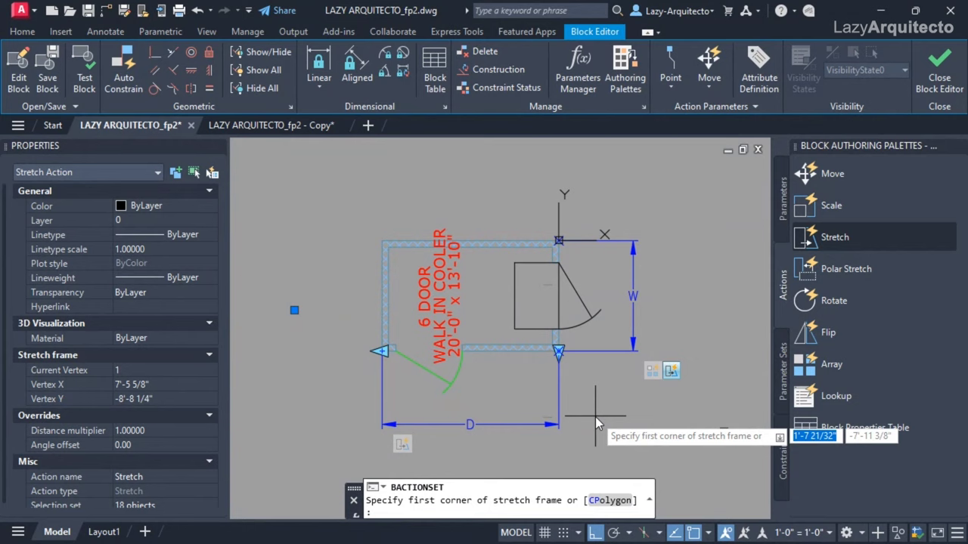
{"action": "key", "text": "Return"}
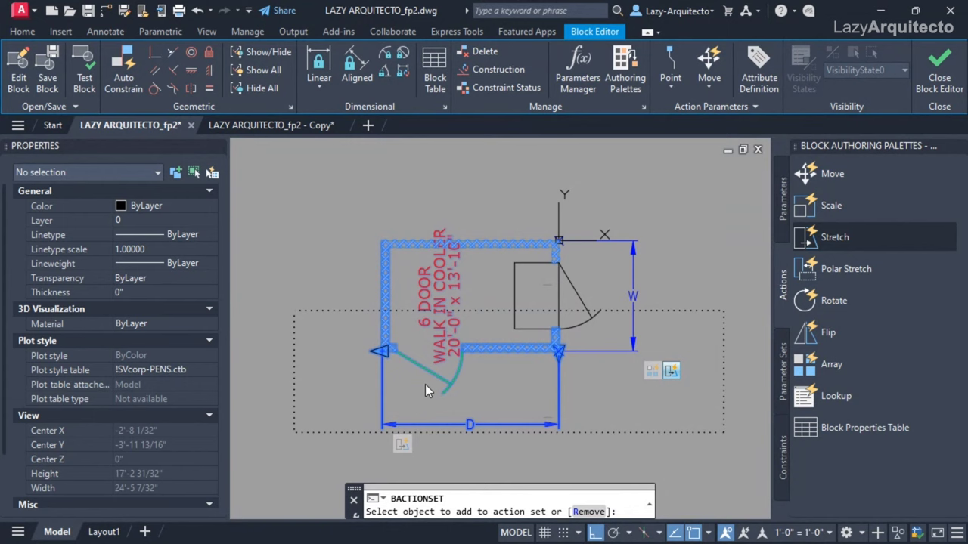
{"action": "key", "text": "Return"}
{"action": "key", "text": "Escape"}
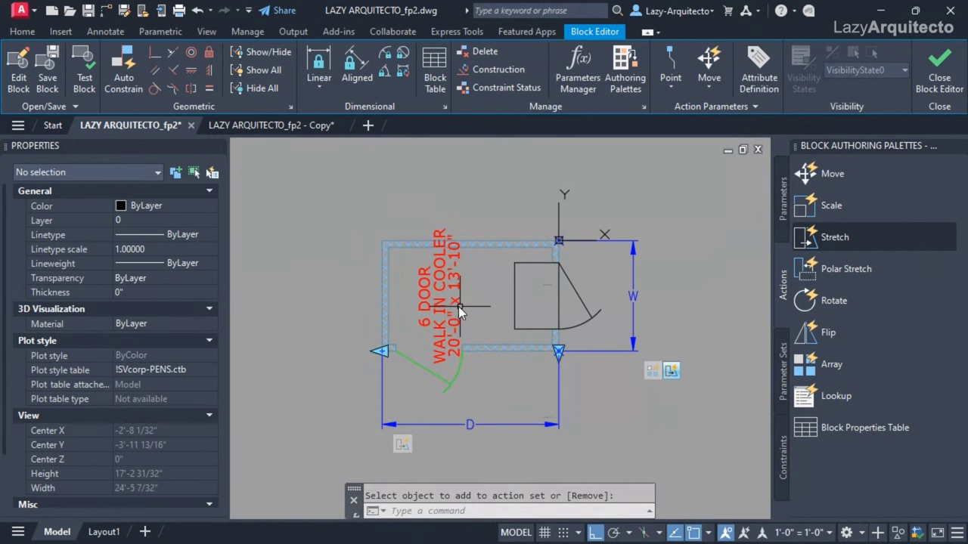
{"action": "middle_click_drag", "start_coordinate": [457, 302], "coordinate": [395, 291]}
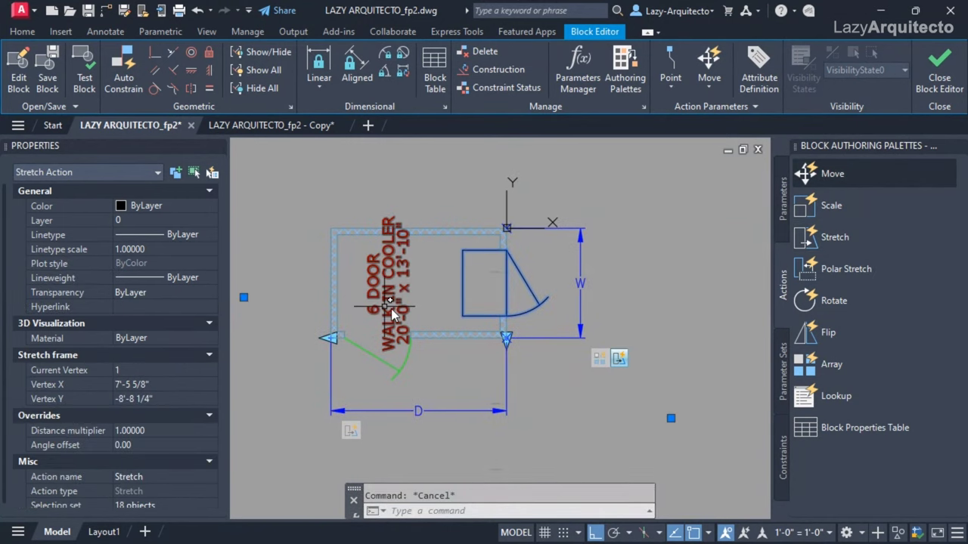
Remove the 6 DOOR WALK IN COOLER label text from the stretch action's objects
{"action": "right_click", "coordinate": [620, 361]}
{"action": "mouse_move", "coordinate": [658, 398]}
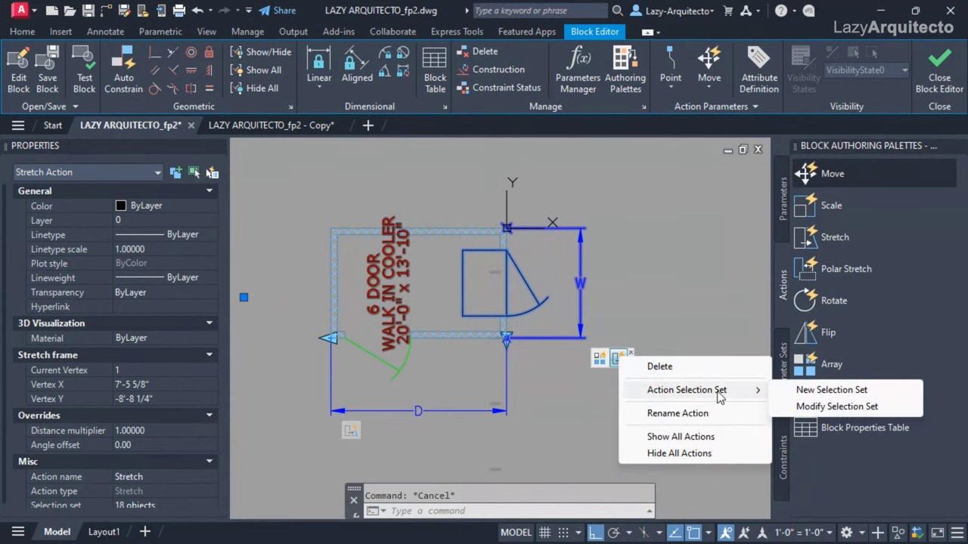
{"action": "left_click", "coordinate": [831, 407]}
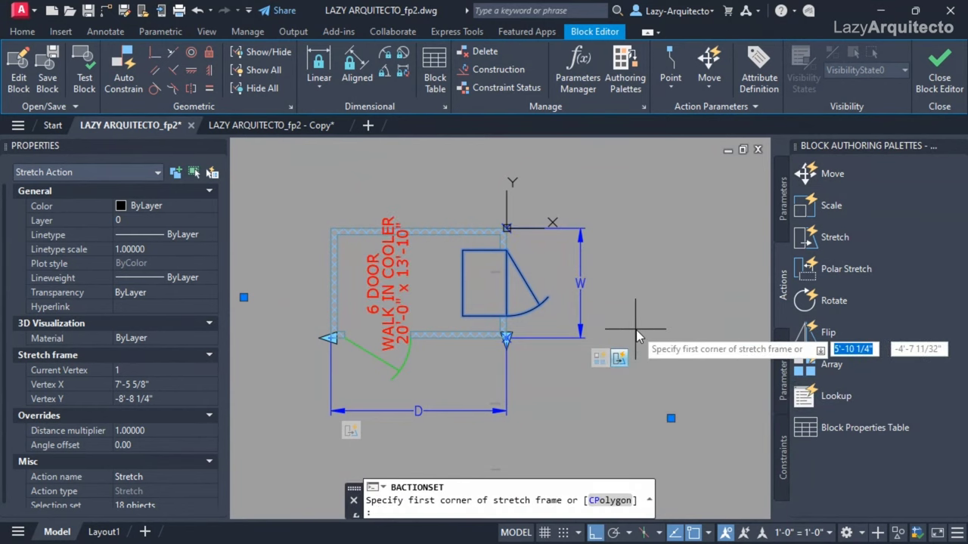
{"action": "key", "text": "Return"}
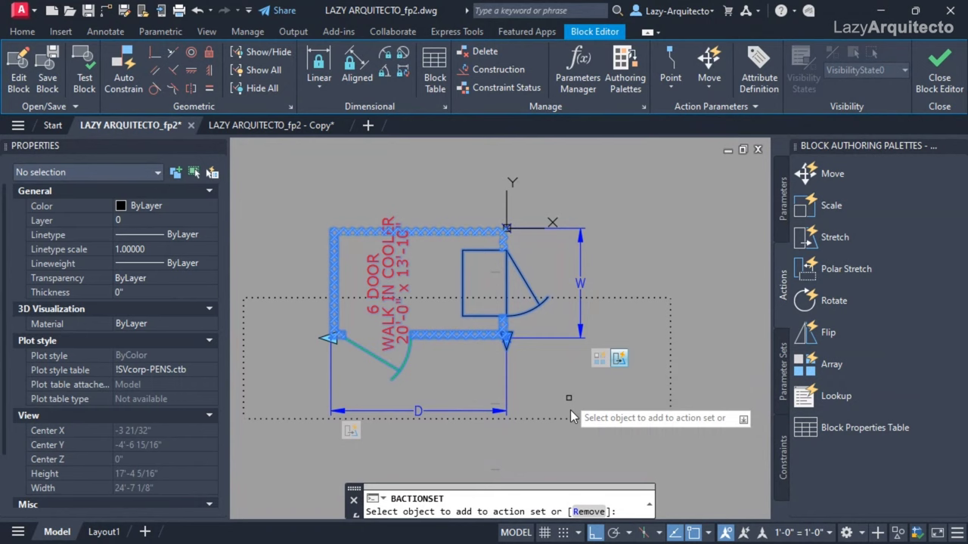
{"action": "left_click", "coordinate": [587, 512]}
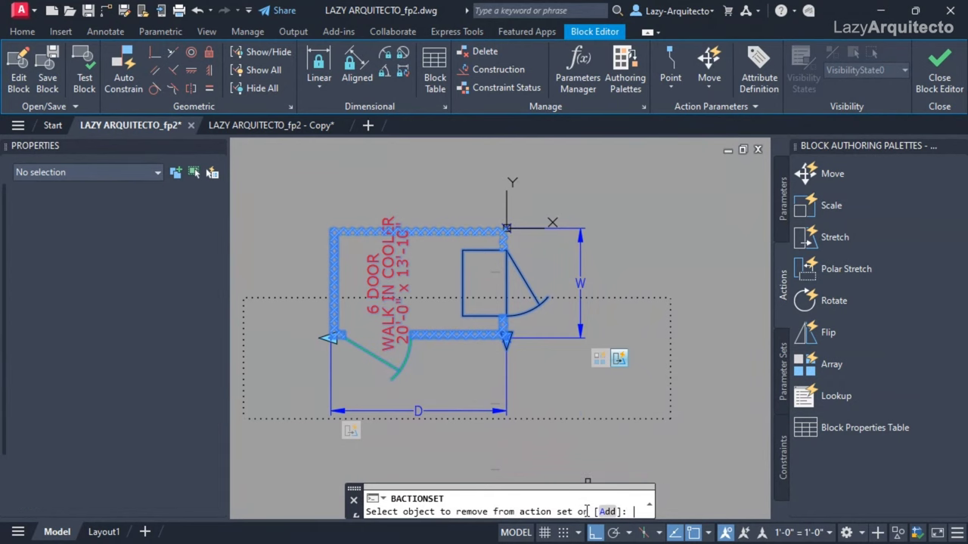
{"action": "left_click", "coordinate": [402, 313]}
{"action": "key", "text": "Return"}
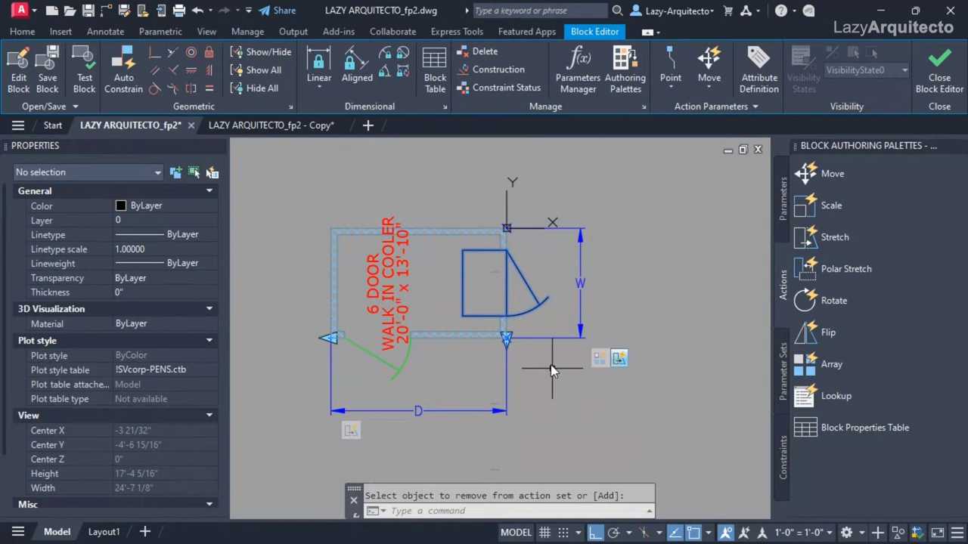
{"action": "scroll", "coordinate": [545, 348], "scroll_direction": "down", "scroll_amount": 2}
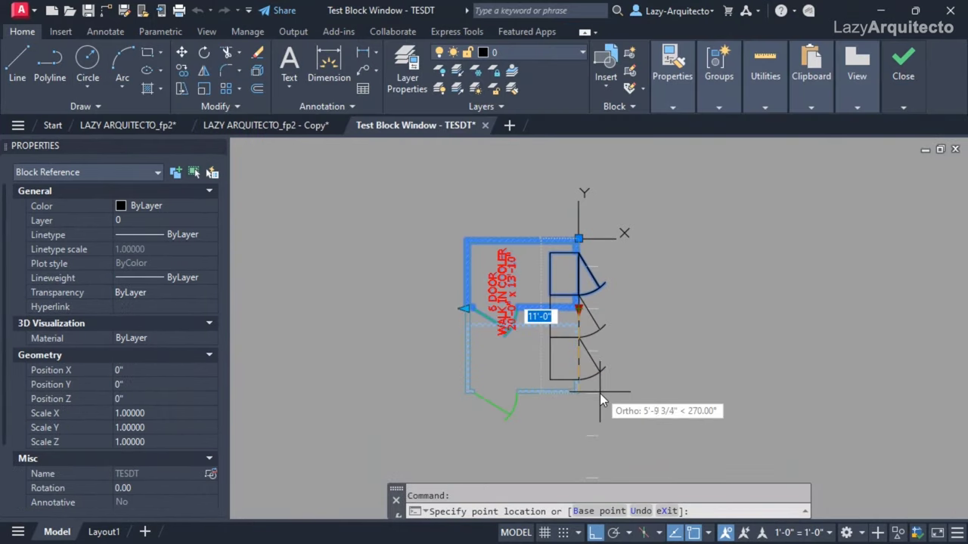
Widen the test cooler twice to the left with its stretch grip
{"action": "left_click", "coordinate": [599, 393]}
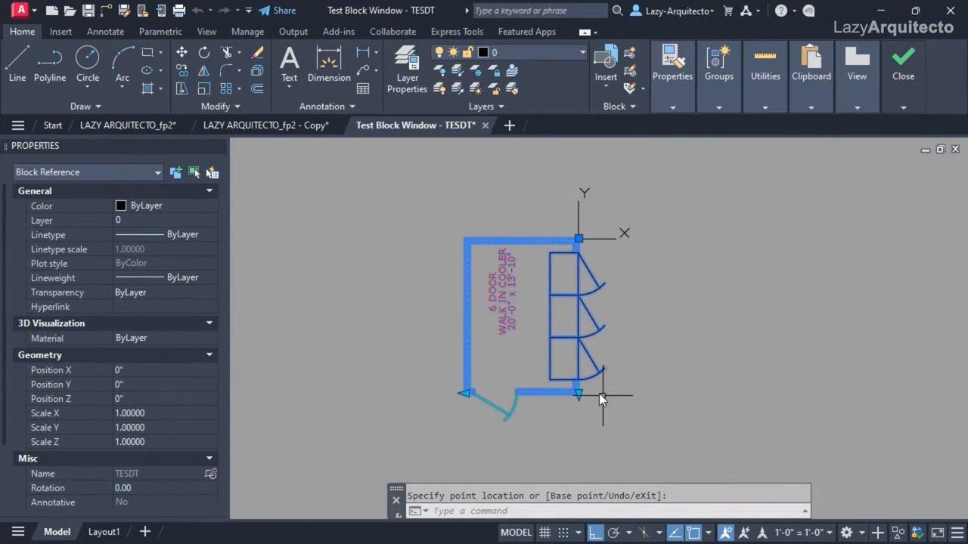
{"action": "left_click", "coordinate": [599, 394]}
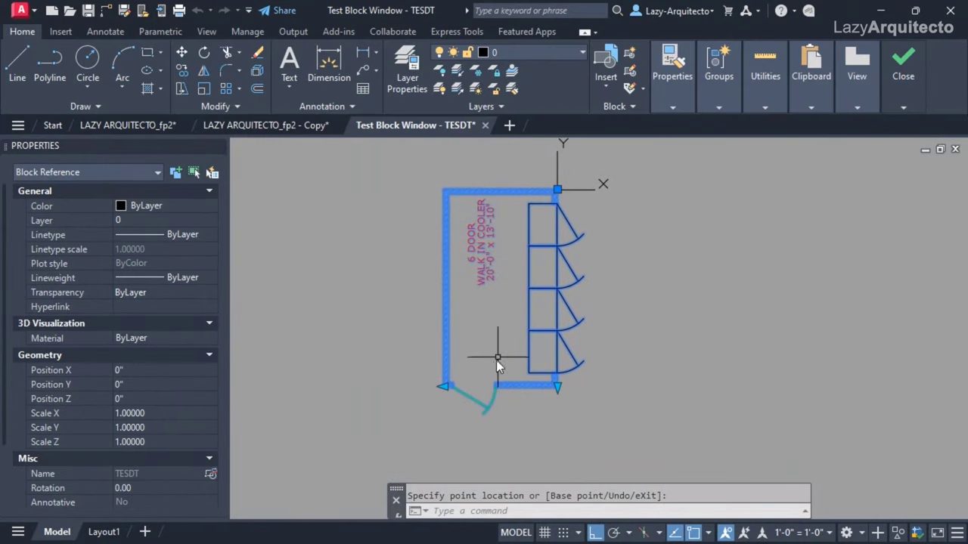
{"action": "left_click", "coordinate": [448, 388]}
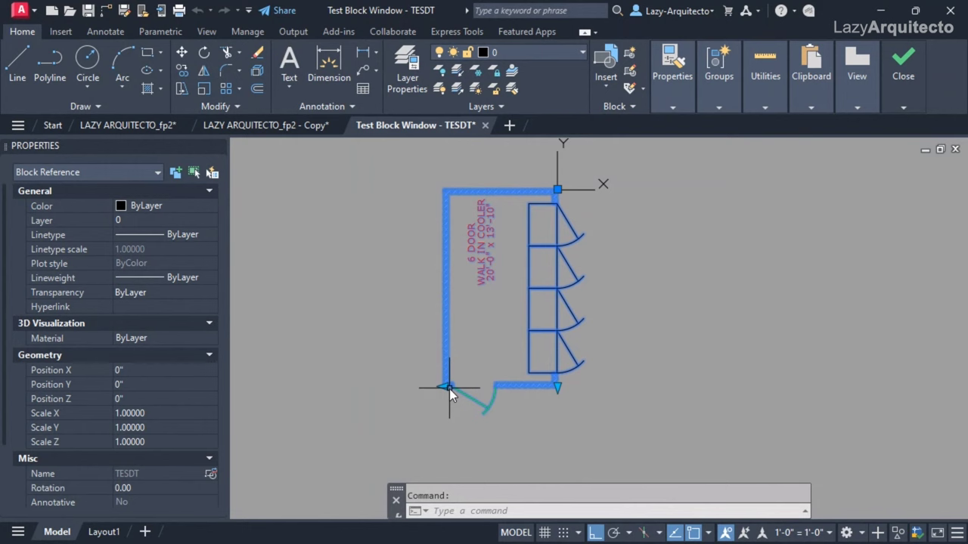
{"action": "left_click", "coordinate": [449, 388]}
{"action": "left_click", "coordinate": [364, 387]}
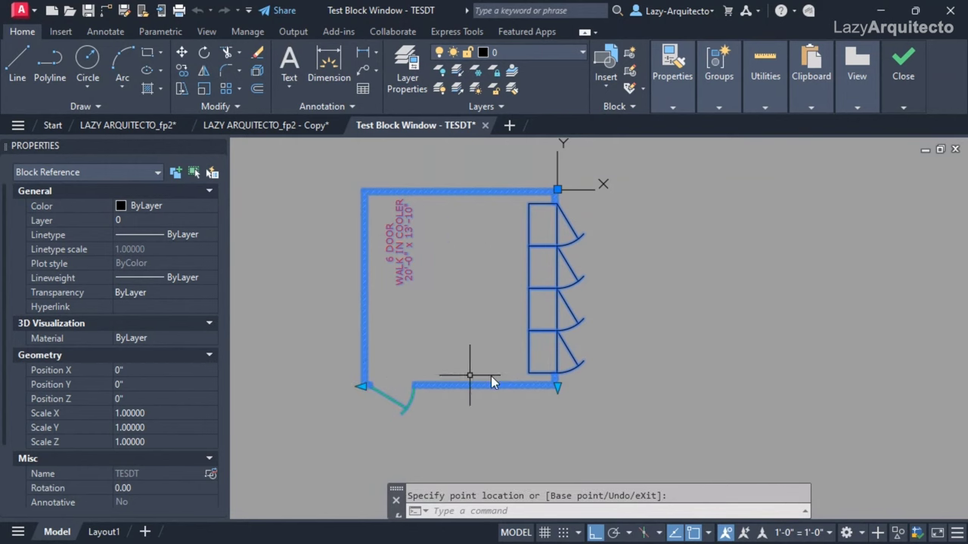
Stretch the cooler down until six doors appear, then close the test window
{"action": "left_click", "coordinate": [550, 388]}
{"action": "left_click", "coordinate": [543, 456]}
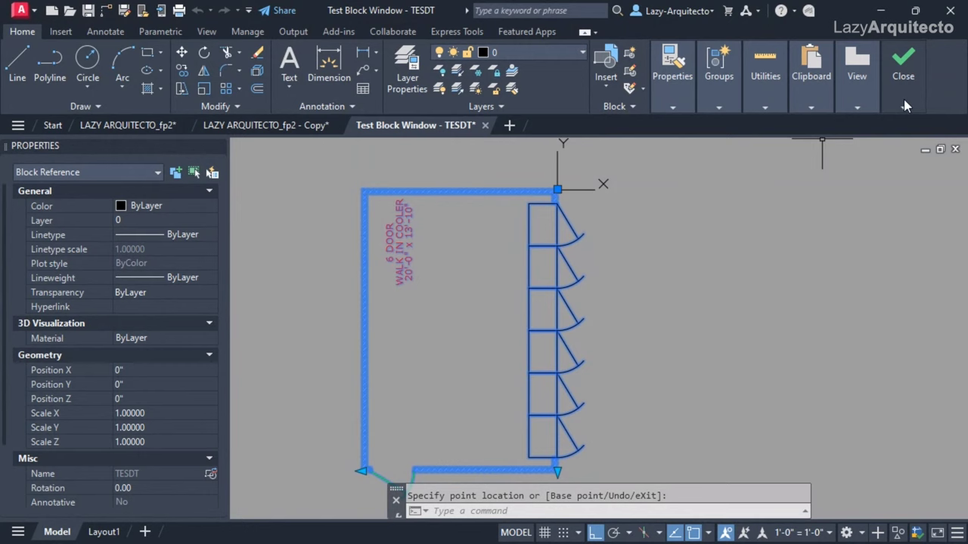
{"action": "mouse_move", "coordinate": [903, 99]}
{"action": "left_click", "coordinate": [902, 152]}
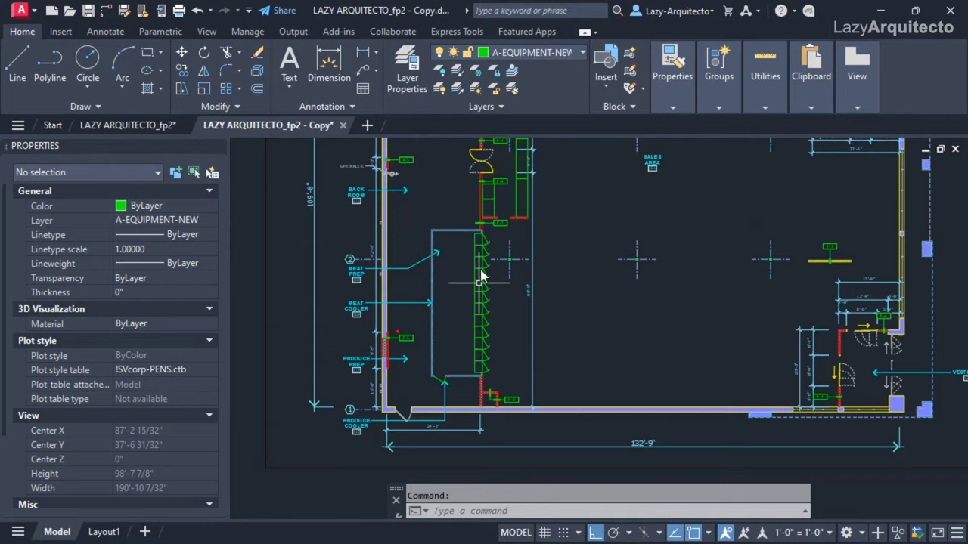
Zoom in and open the LazyWIC cooler block in the Block Editor
{"action": "scroll", "coordinate": [463, 315], "scroll_direction": "up", "scroll_amount": 5}
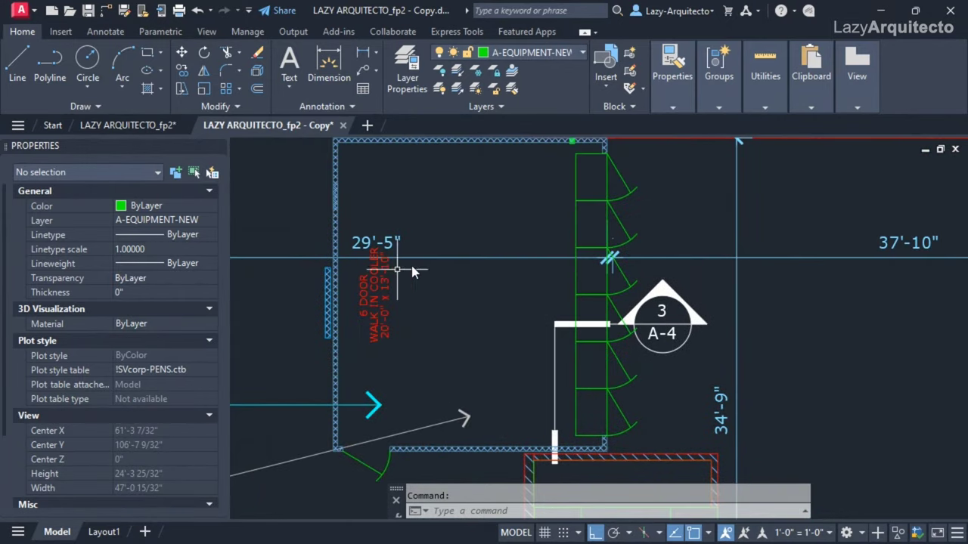
{"action": "double_click", "coordinate": [335, 303]}
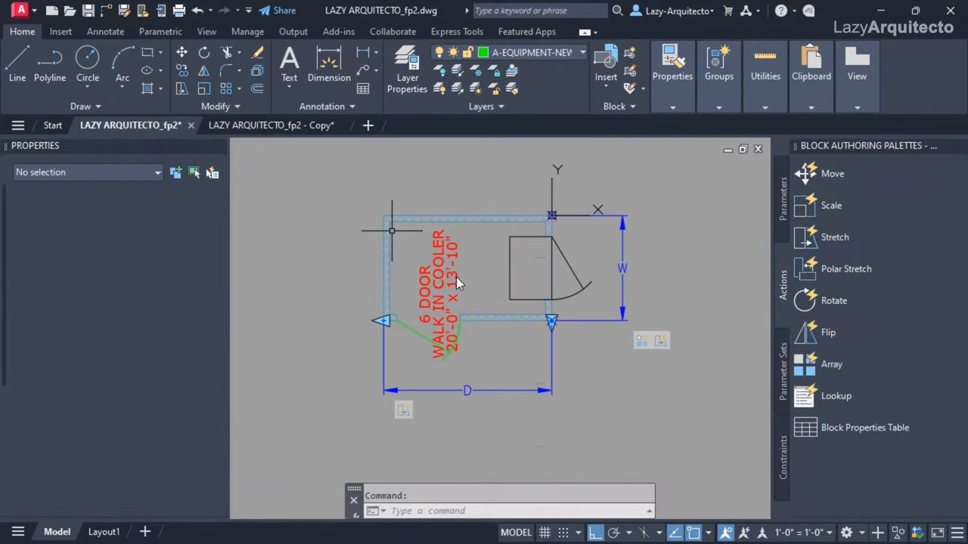
{"action": "scroll", "coordinate": [474, 284], "scroll_direction": "up", "scroll_amount": 2}
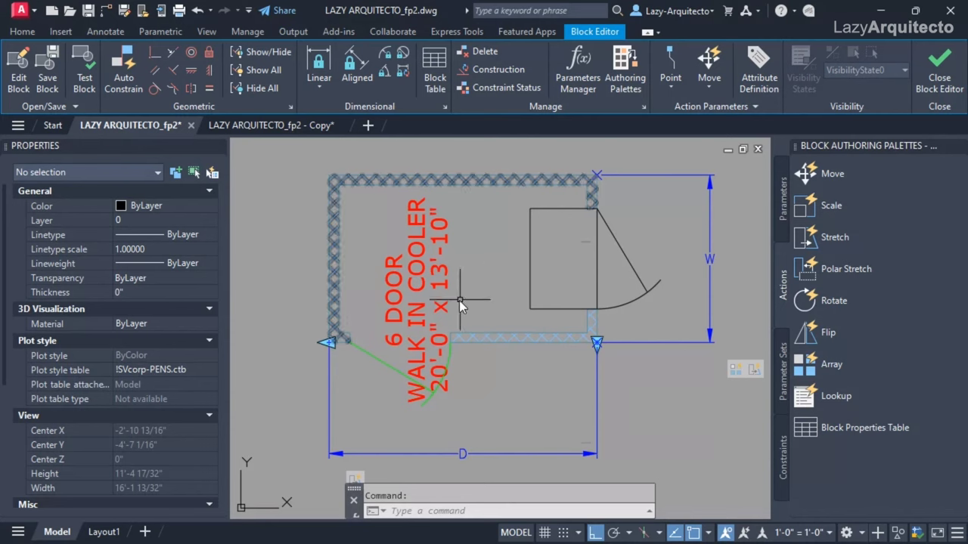
Edit the cooler label and select its 20'-0" value for a field
{"action": "left_click", "coordinate": [440, 286]}
{"action": "double_click", "coordinate": [440, 286]}
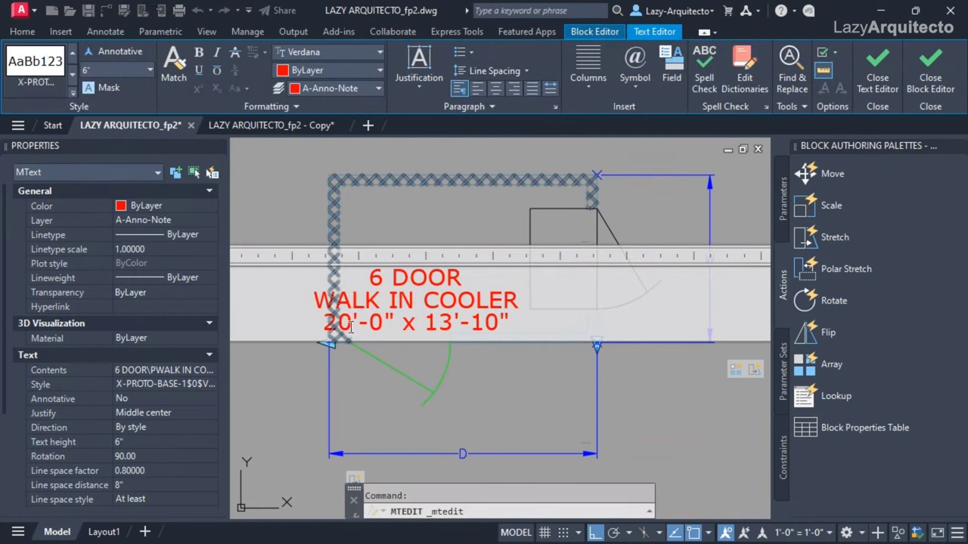
{"action": "left_click_drag", "start_coordinate": [326, 325], "coordinate": [393, 325]}
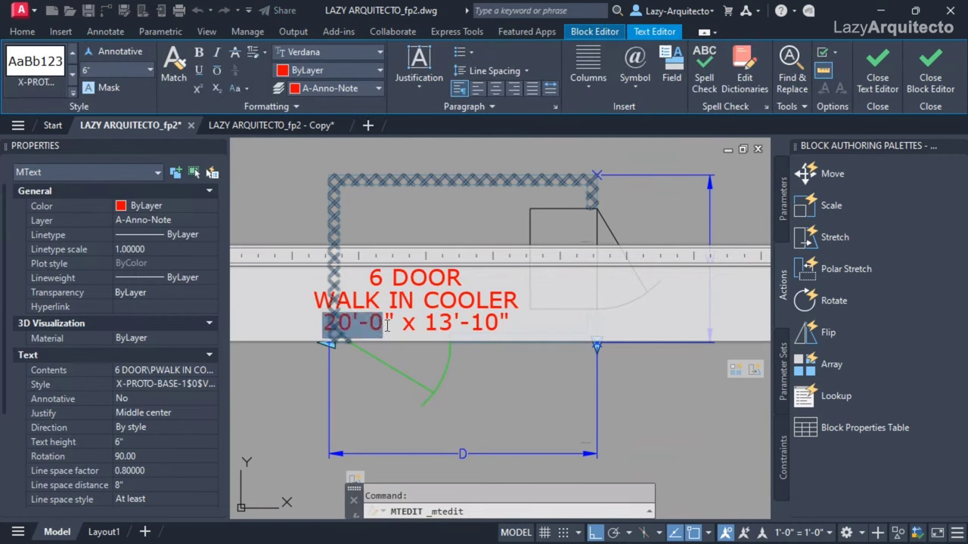
{"action": "right_click", "coordinate": [348, 327]}
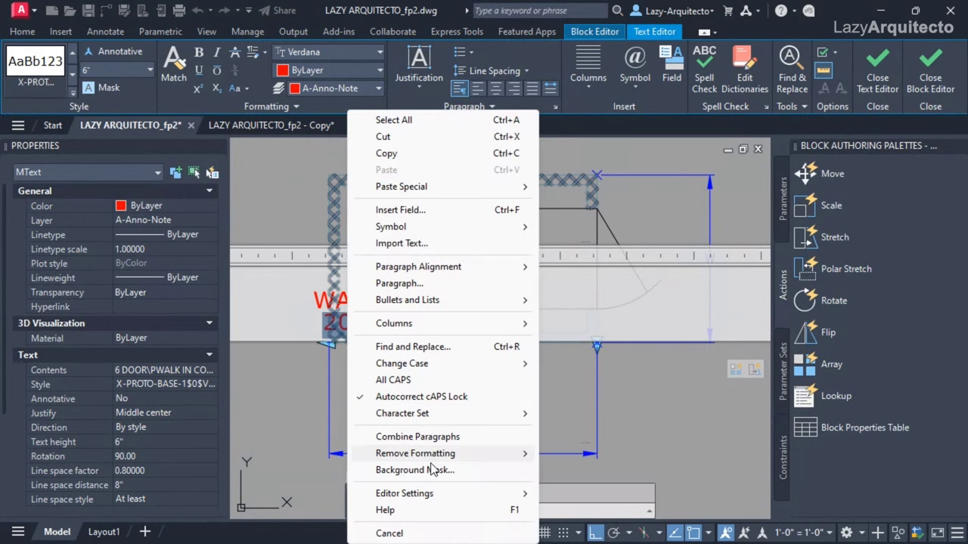
{"action": "left_click", "coordinate": [420, 213]}
{"action": "left_click_drag", "start_coordinate": [333, 94], "coordinate": [613, 88]}
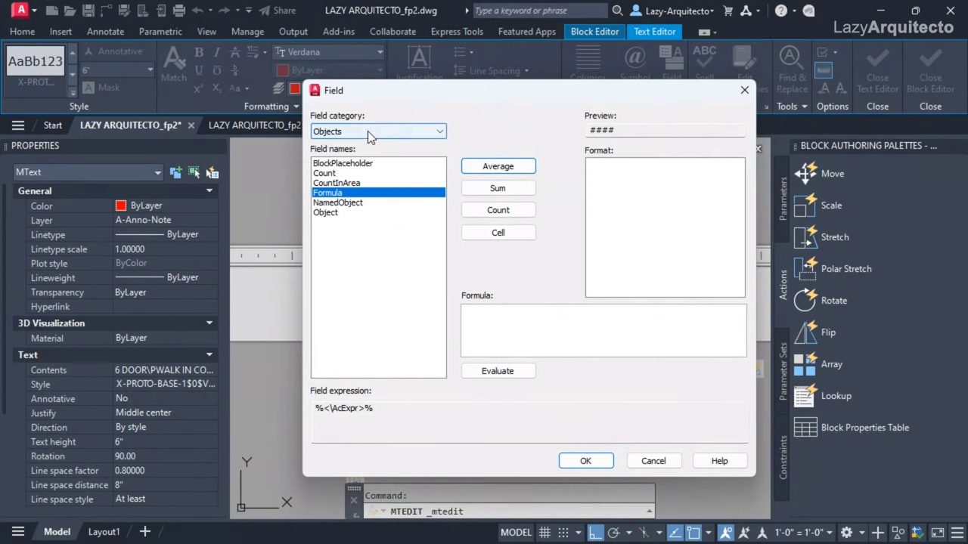
Link the field to the wall line's Length in Architectural format, showing 5'-0"
{"action": "left_click", "coordinate": [327, 214]}
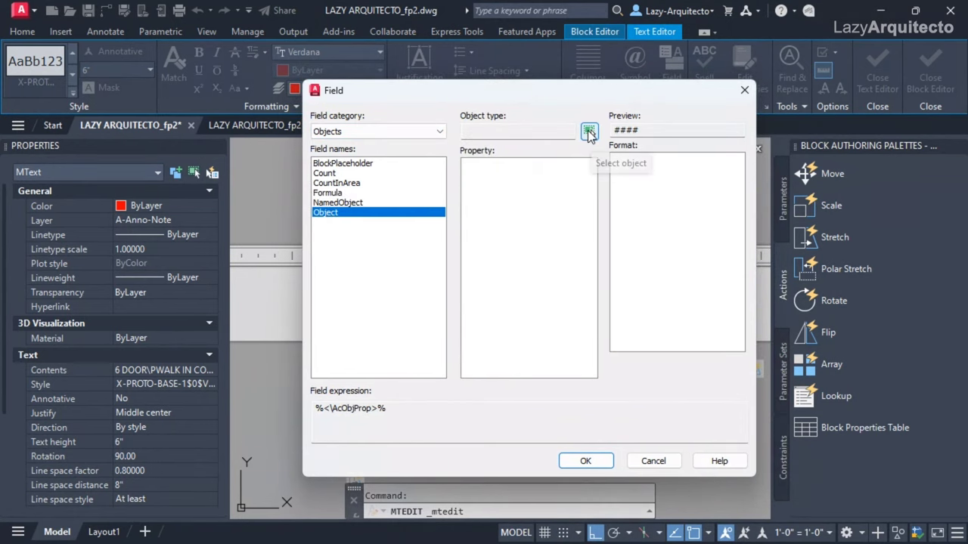
{"action": "left_click", "coordinate": [589, 134]}
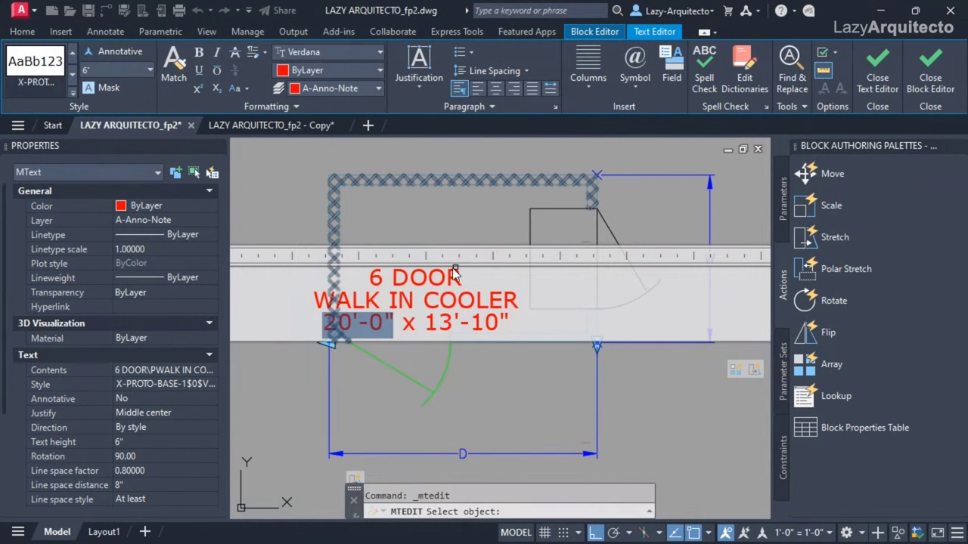
{"action": "scroll", "coordinate": [321, 201], "scroll_direction": "up", "scroll_amount": 3}
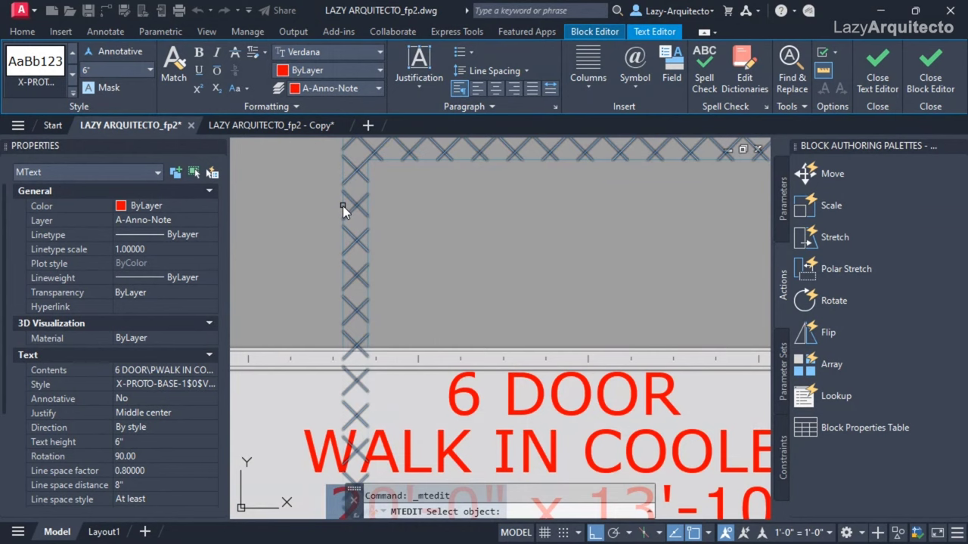
{"action": "left_click", "coordinate": [342, 206]}
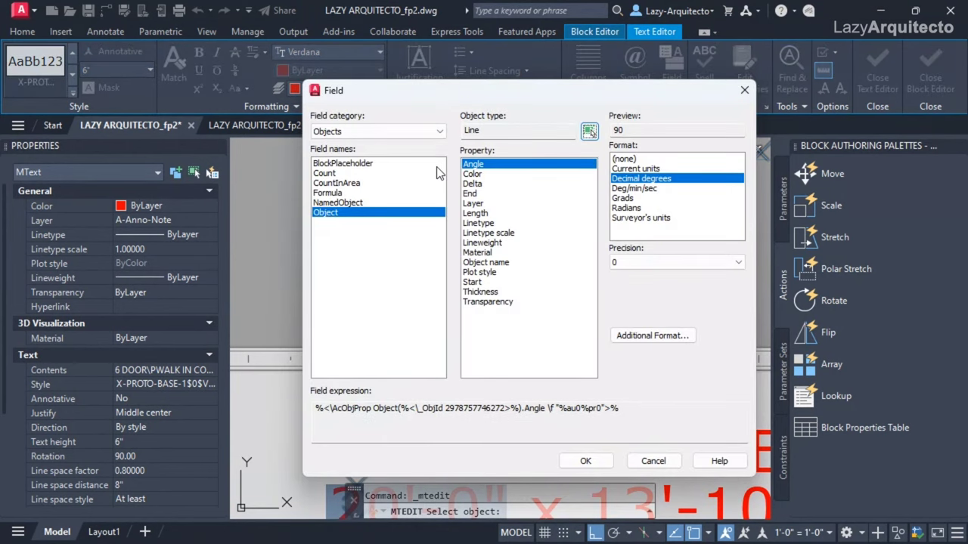
{"action": "left_click", "coordinate": [477, 214]}
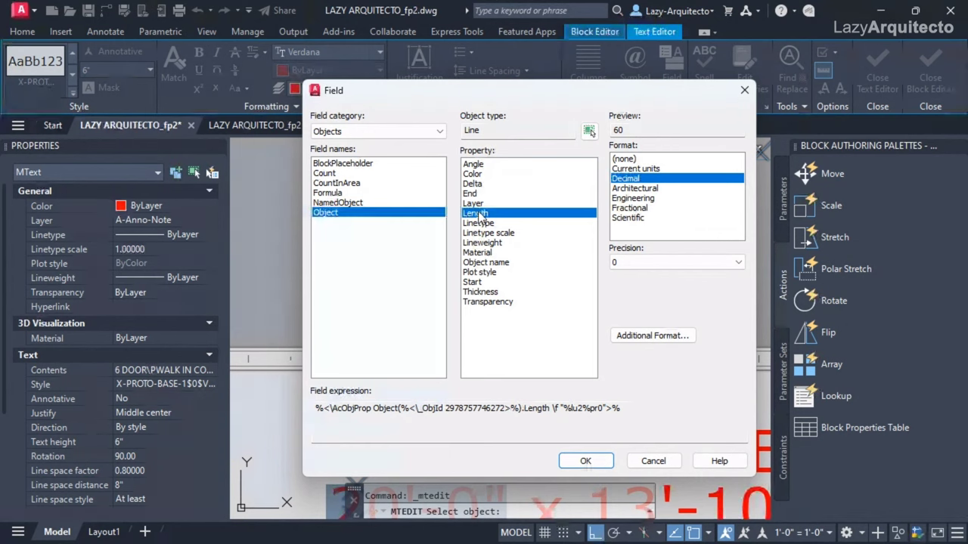
{"action": "left_click", "coordinate": [631, 189]}
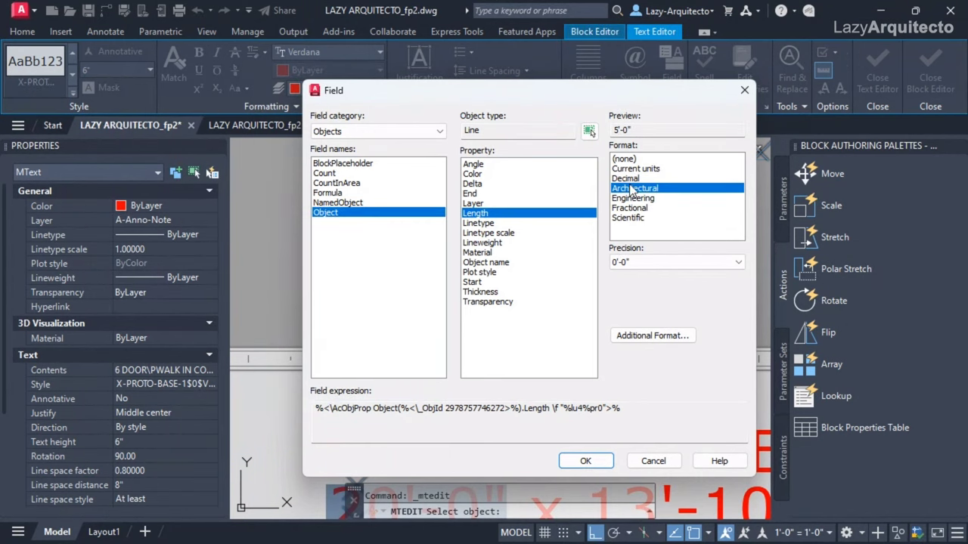
{"action": "mouse_move", "coordinate": [595, 86]}
{"action": "left_mouse_down"}
{"action": "mouse_move", "coordinate": [536, 75]}
{"action": "mouse_move", "coordinate": [552, 69]}
{"action": "left_mouse_up"}
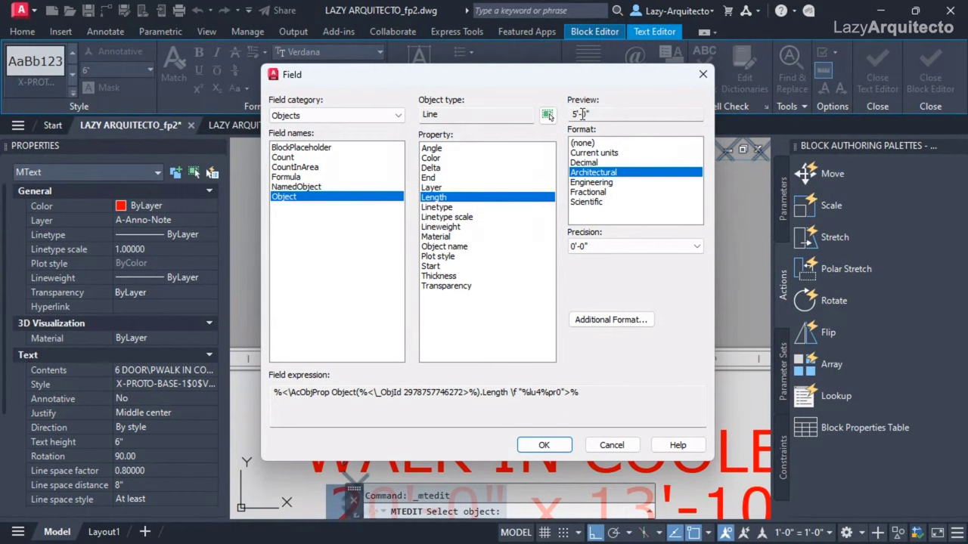
{"action": "left_click", "coordinate": [543, 445]}
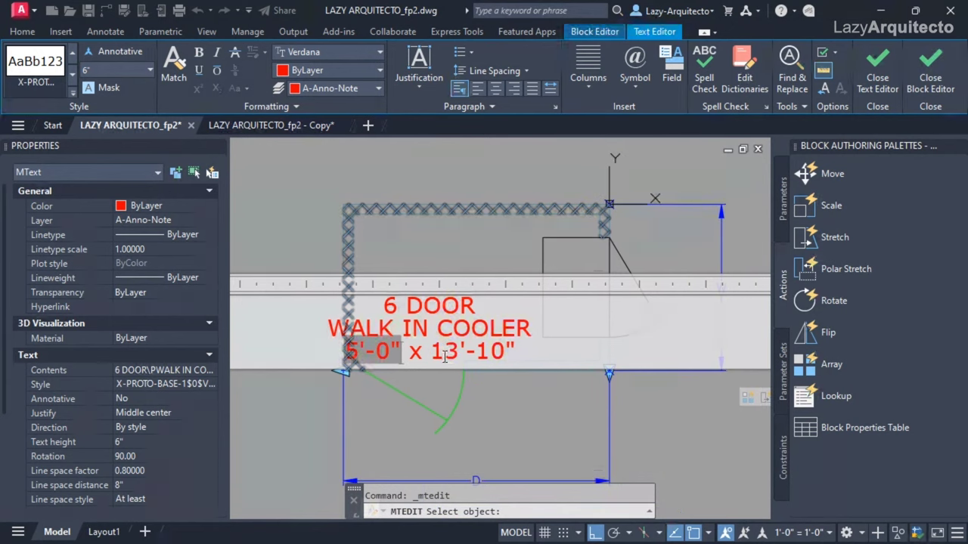
Replace the 13'-10" depth with a top-wall length field reading 8'-0"
{"action": "left_click_drag", "start_coordinate": [430, 351], "coordinate": [516, 351]}
{"action": "right_click", "coordinate": [471, 354]}
{"action": "left_click", "coordinate": [521, 210]}
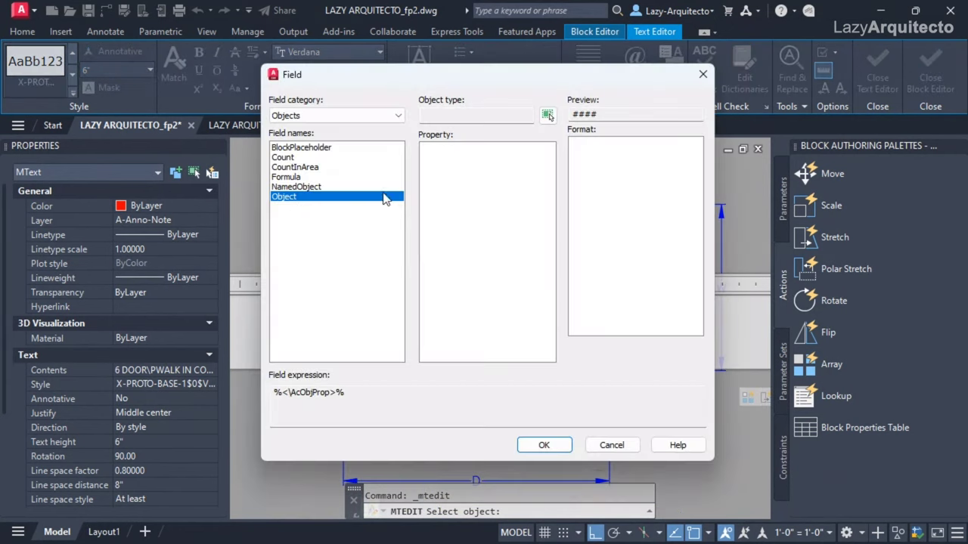
{"action": "key", "text": "Escape"}
{"action": "scroll", "coordinate": [505, 205], "scroll_direction": "up", "scroll_amount": 8}
{"action": "left_click", "coordinate": [505, 205]}
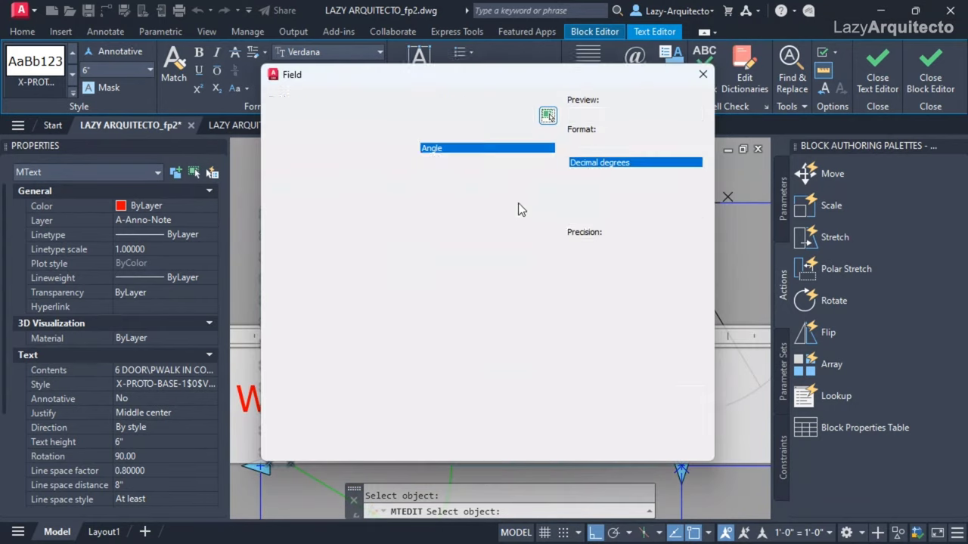
{"action": "left_click", "coordinate": [518, 198]}
{"action": "left_click", "coordinate": [544, 445]}
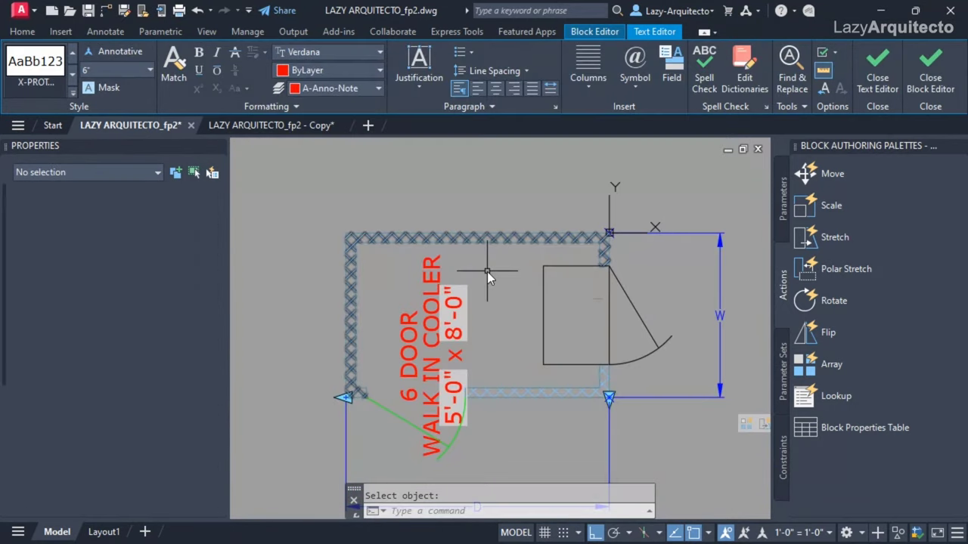
{"action": "left_click", "coordinate": [487, 271]}
Switch to the fp2 - Copy floor plan and pan to the placed cooler
{"action": "middle_click_drag", "start_coordinate": [501, 290], "coordinate": [506, 249]}
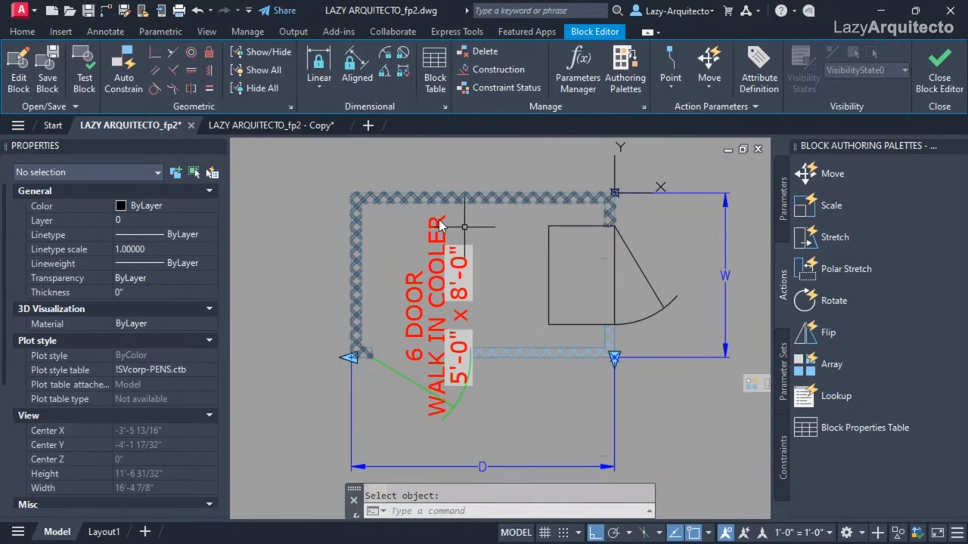
{"action": "left_click", "coordinate": [272, 121]}
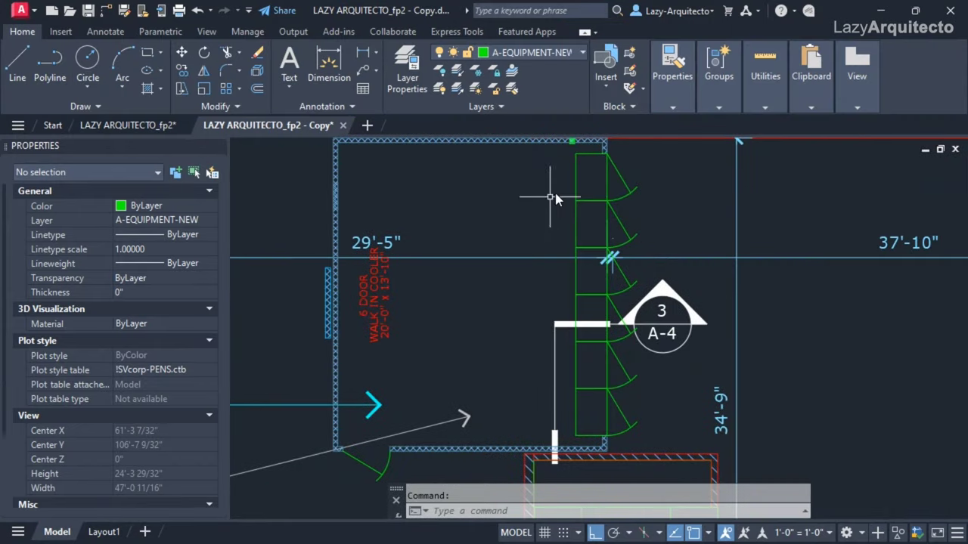
{"action": "middle_click_drag", "start_coordinate": [573, 199], "coordinate": [518, 200]}
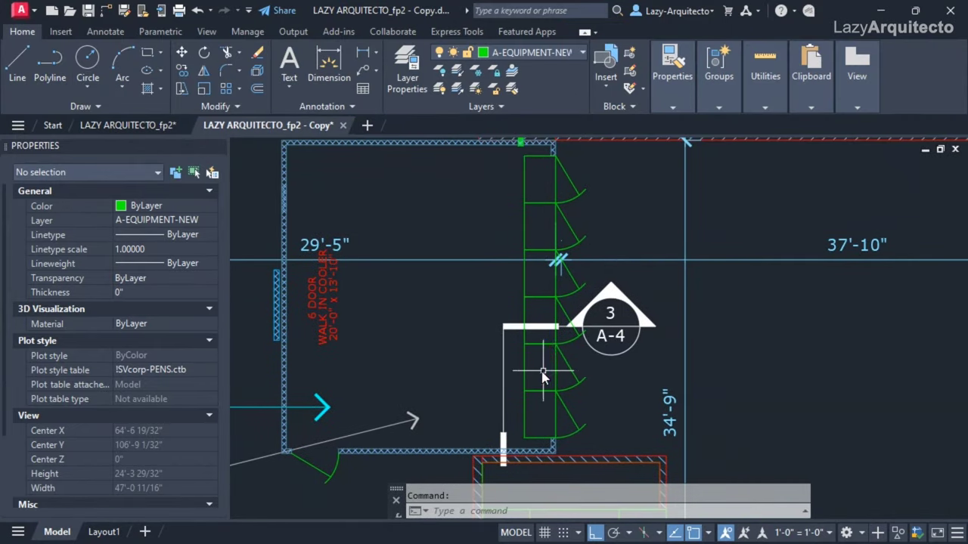
{"action": "scroll", "coordinate": [315, 309], "scroll_direction": "up", "scroll_amount": 2}
Open the cooler block, select the label's 6, and start a Formula field
{"action": "double_click", "coordinate": [314, 327]}
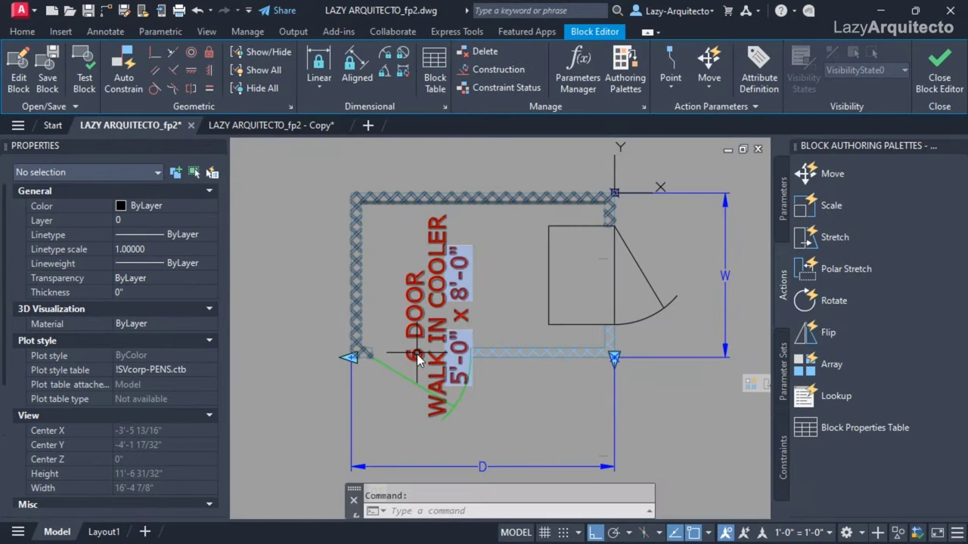
{"action": "left_click", "coordinate": [414, 354]}
{"action": "double_click", "coordinate": [414, 354]}
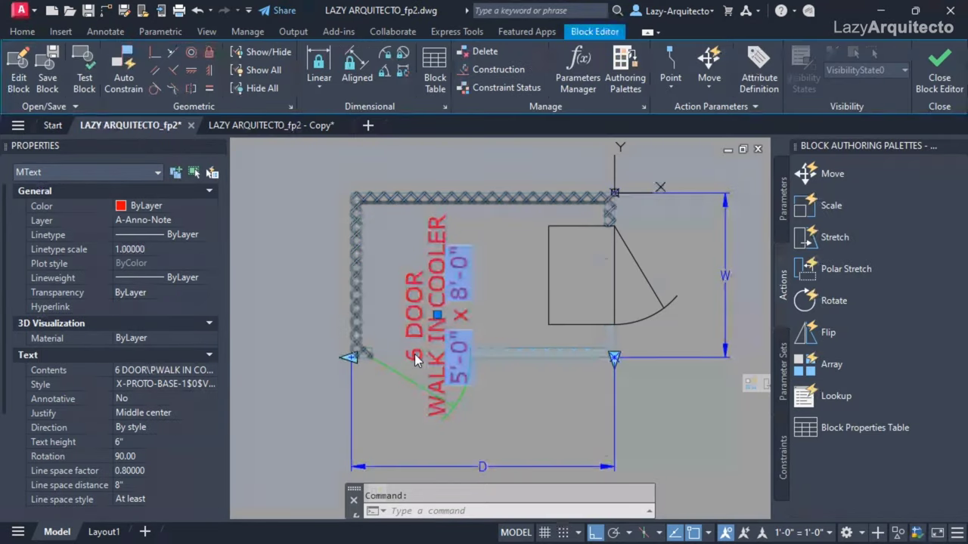
{"action": "left_click_drag", "start_coordinate": [406, 296], "coordinate": [393, 302]}
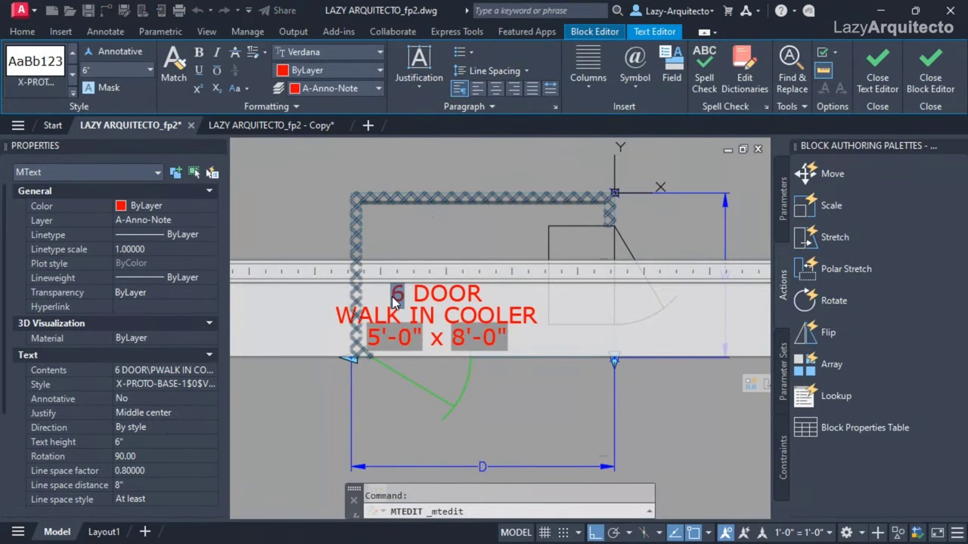
{"action": "right_click", "coordinate": [397, 295]}
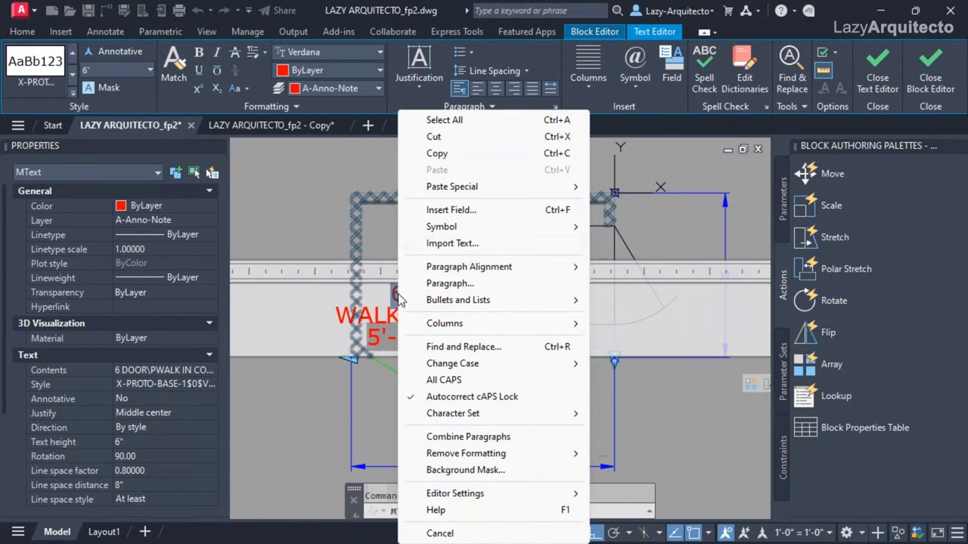
{"action": "left_click", "coordinate": [458, 214]}
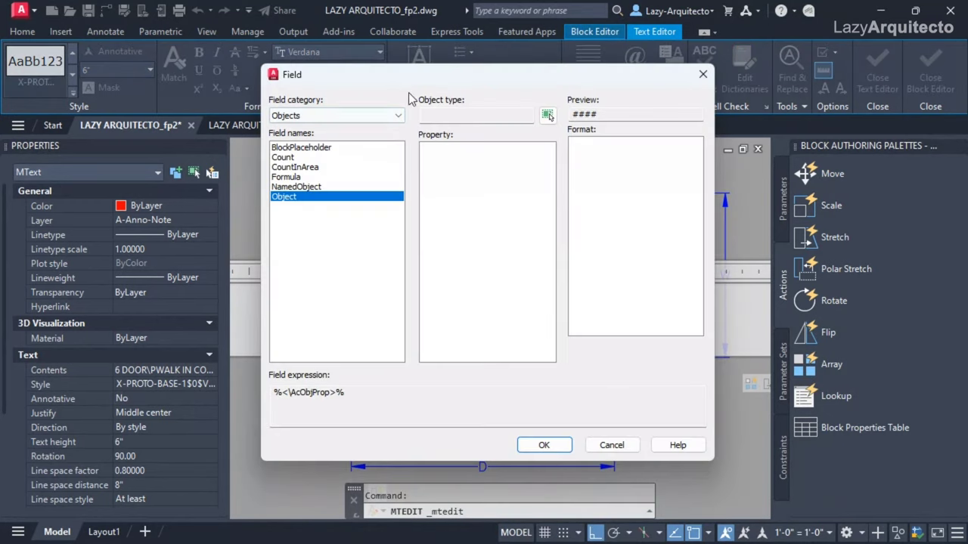
{"action": "mouse_move", "coordinate": [424, 78]}
{"action": "left_mouse_down"}
{"action": "mouse_move", "coordinate": [403, 78]}
{"action": "mouse_move", "coordinate": [438, 79]}
{"action": "left_mouse_up"}
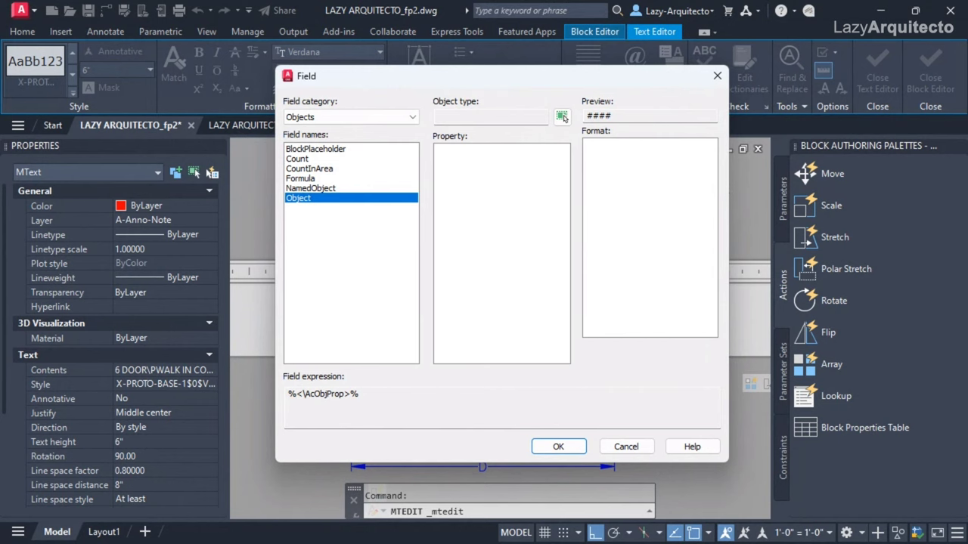
{"action": "left_click", "coordinate": [301, 179]}
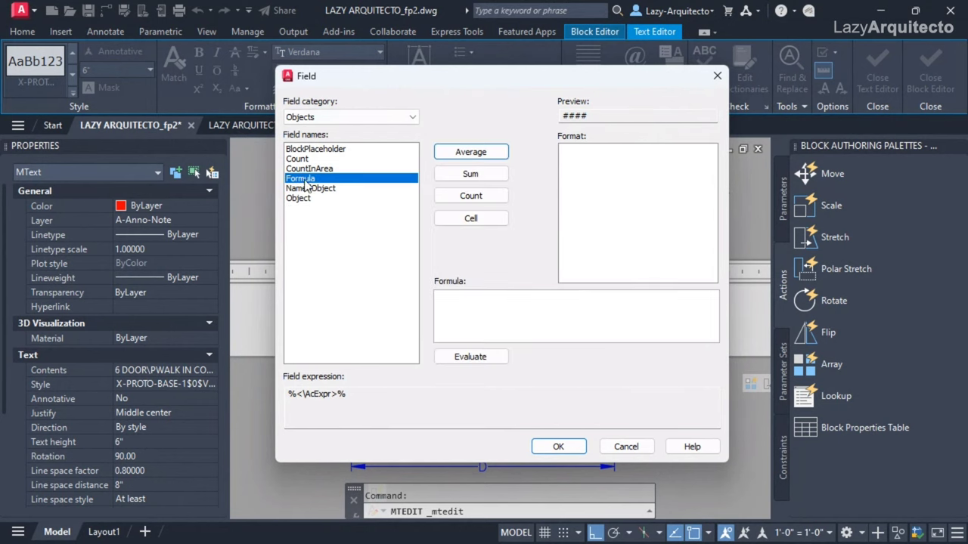
Build the formula as the left wall's decimal length (60) divided by 36
{"action": "right_click", "coordinate": [446, 303]}
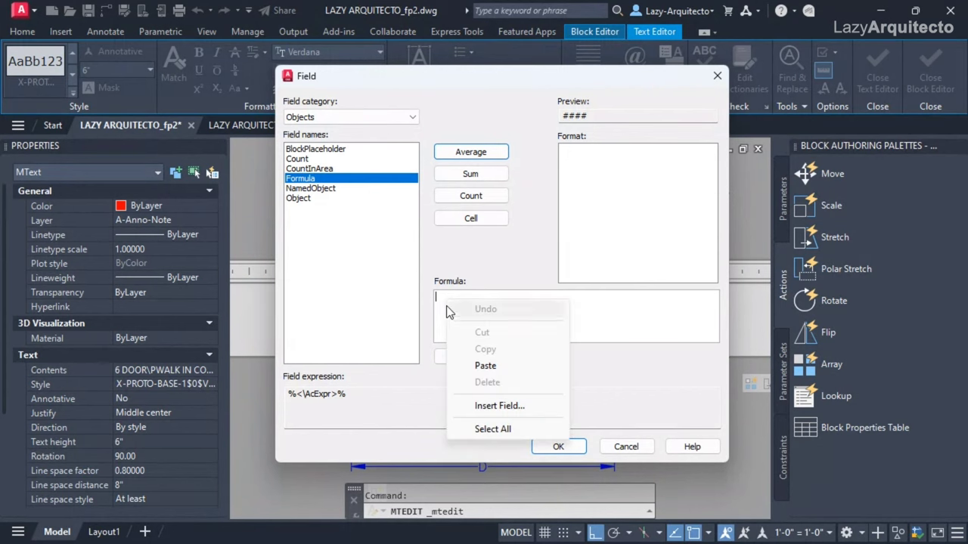
{"action": "left_click", "coordinate": [499, 406]}
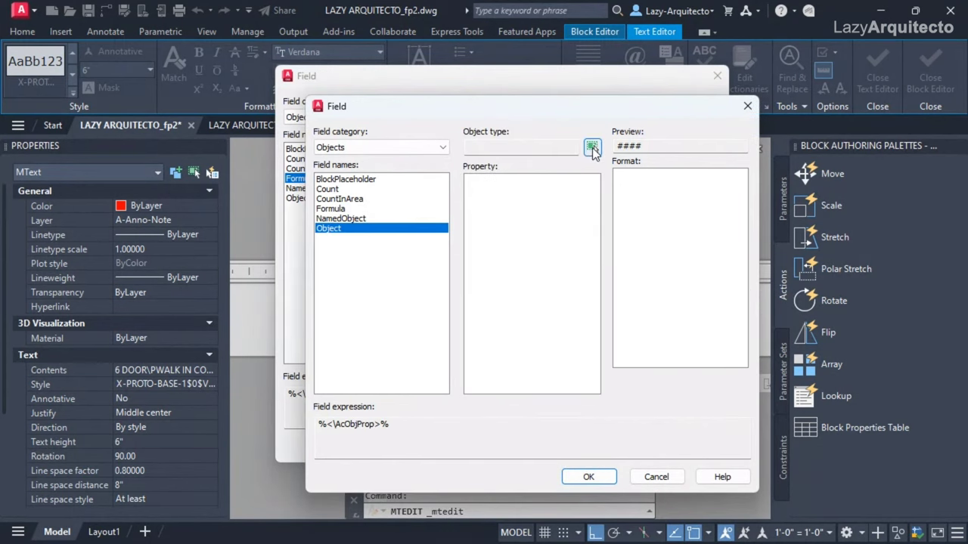
{"action": "left_click", "coordinate": [592, 148]}
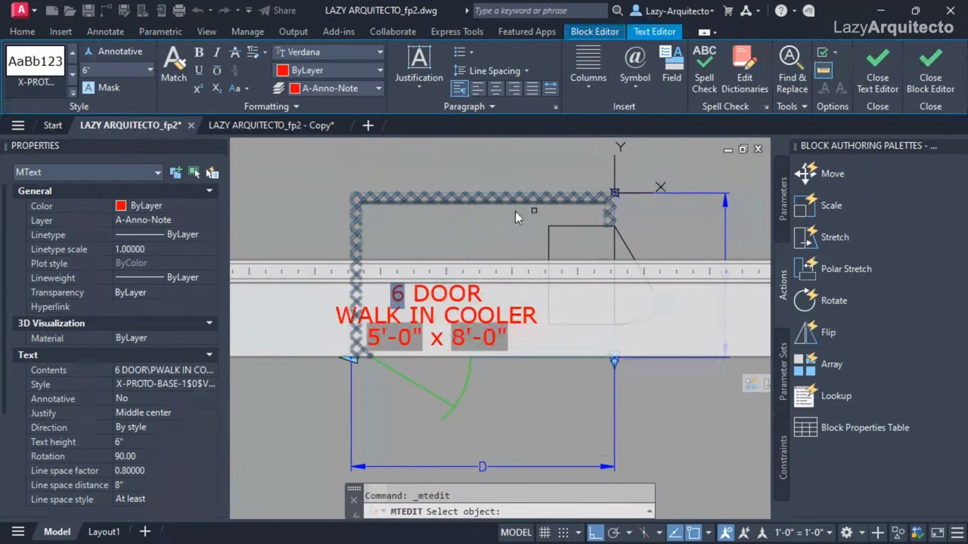
{"action": "scroll", "coordinate": [351, 234], "scroll_direction": "up", "scroll_amount": 3}
{"action": "left_click", "coordinate": [356, 234]}
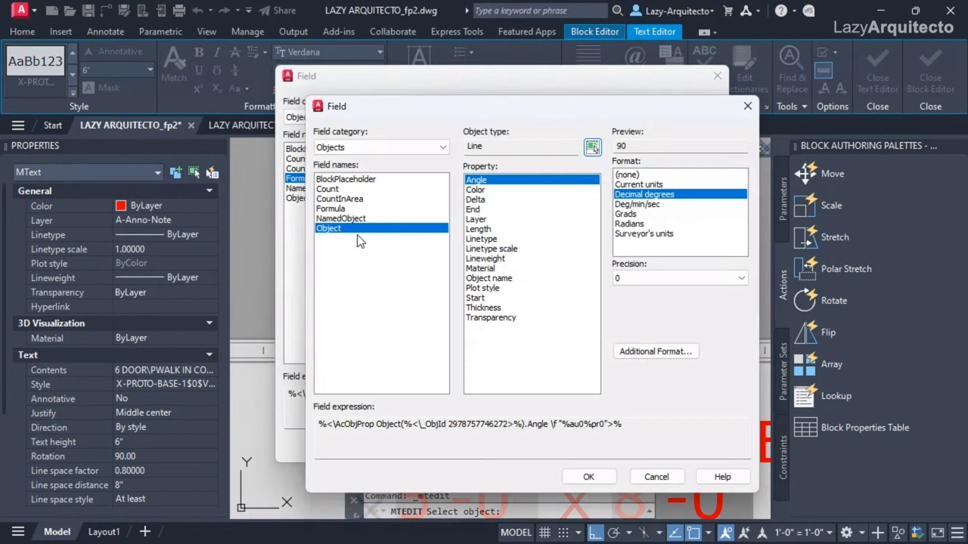
{"action": "left_click", "coordinate": [485, 229]}
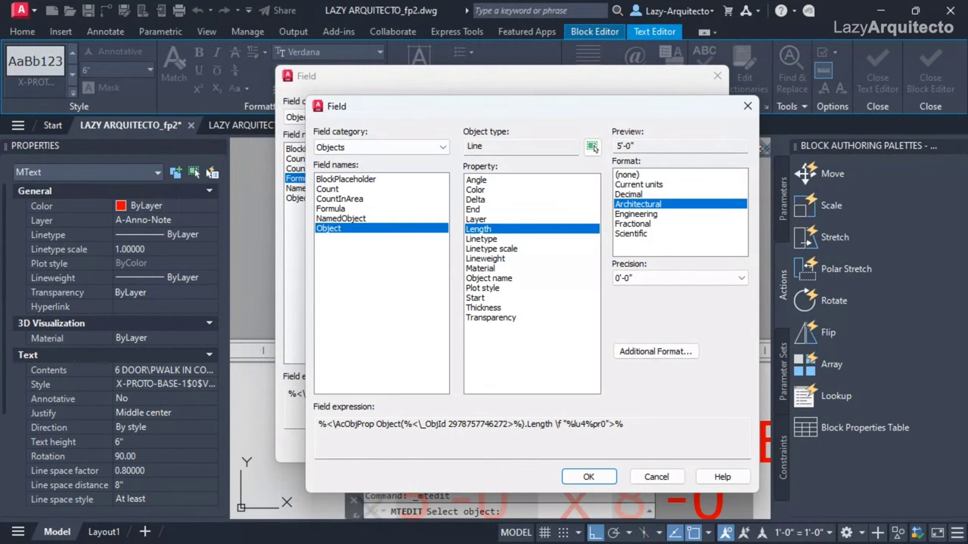
{"action": "left_click", "coordinate": [625, 195]}
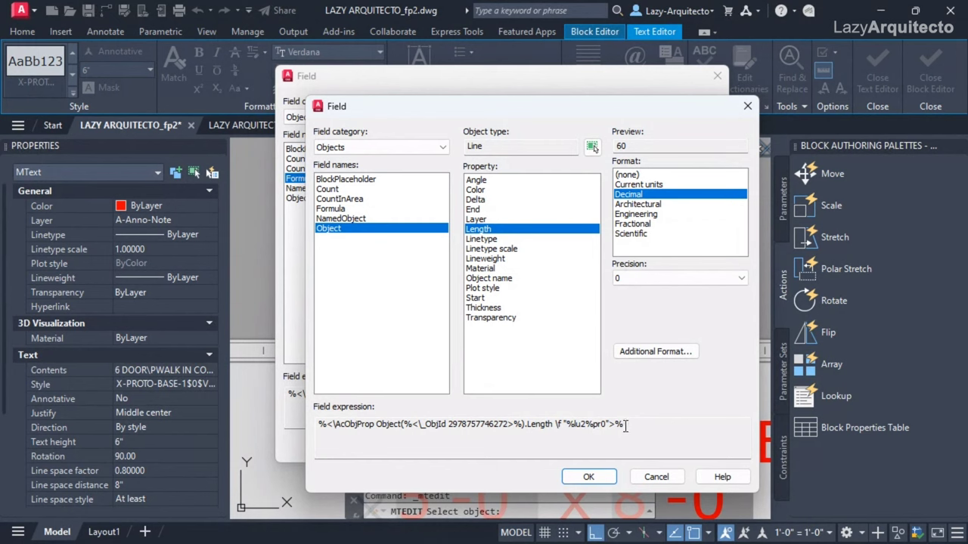
{"action": "left_click", "coordinate": [589, 477]}
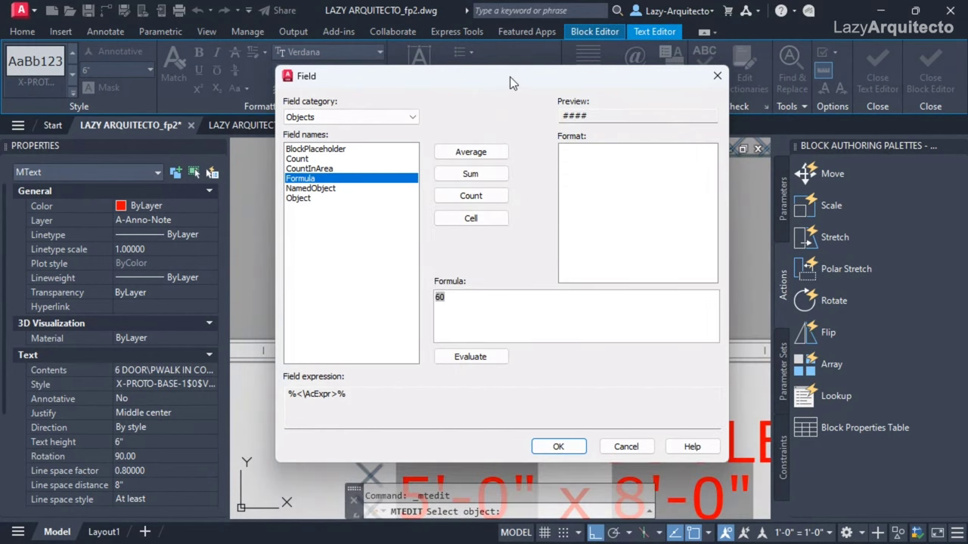
{"action": "left_click_drag", "start_coordinate": [510, 76], "coordinate": [527, 65]}
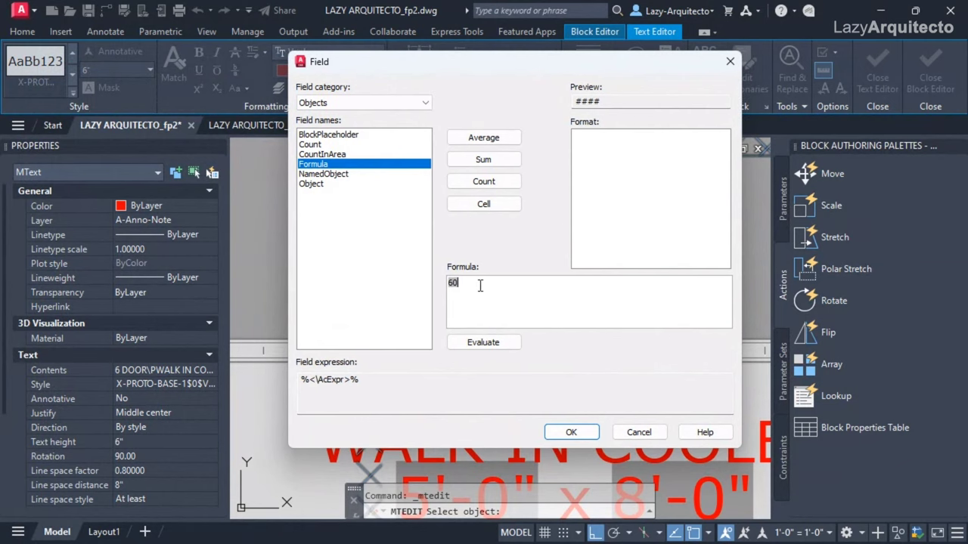
{"action": "type", "text": "/36"}
{"action": "left_click_drag", "start_coordinate": [496, 60], "coordinate": [469, 87]}
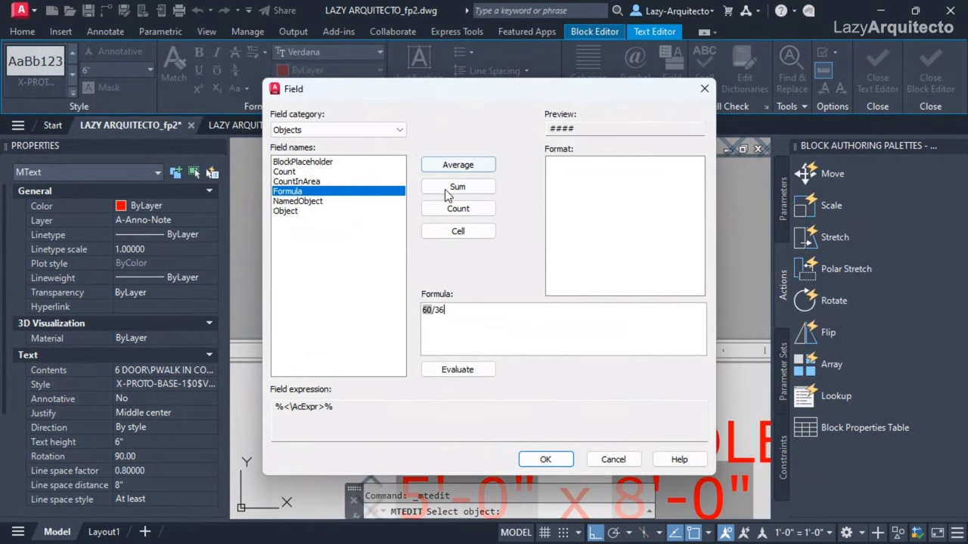
{"action": "left_click", "coordinate": [534, 455]}
Set the 1.666667 door-count field to Decimal with 0 precision, reading 2 DOOR
{"action": "left_click", "coordinate": [492, 275]}
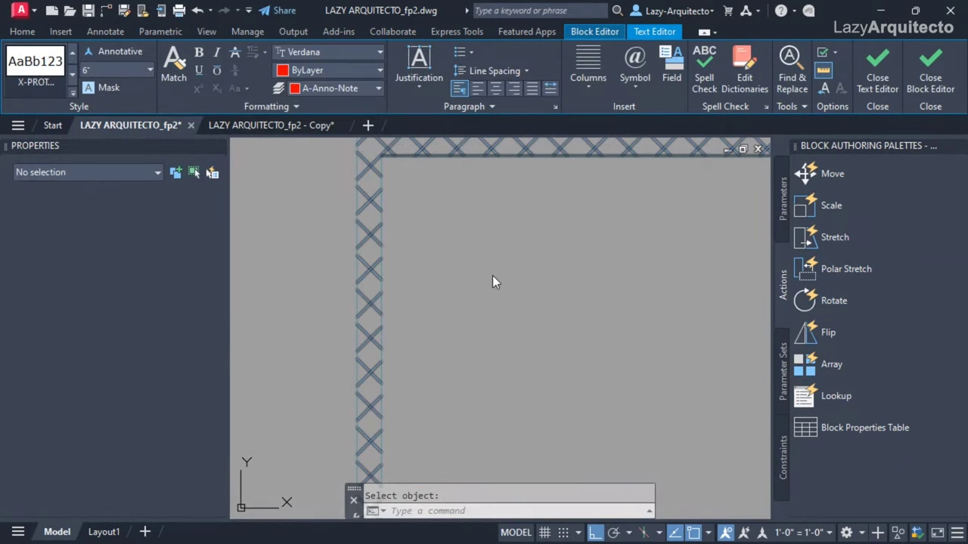
{"action": "middle_click_drag", "start_coordinate": [581, 324], "coordinate": [480, 319]}
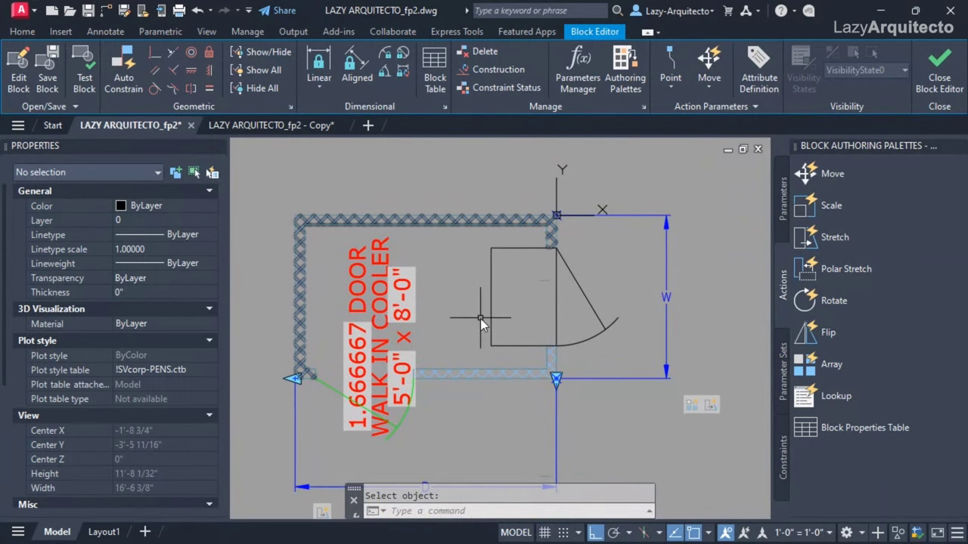
{"action": "double_click", "coordinate": [357, 365]}
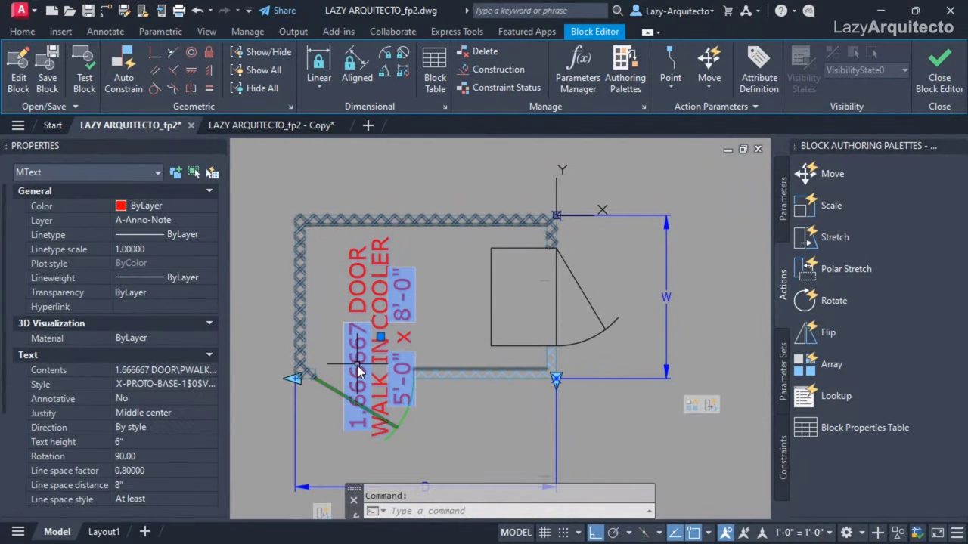
{"action": "left_click", "coordinate": [350, 325]}
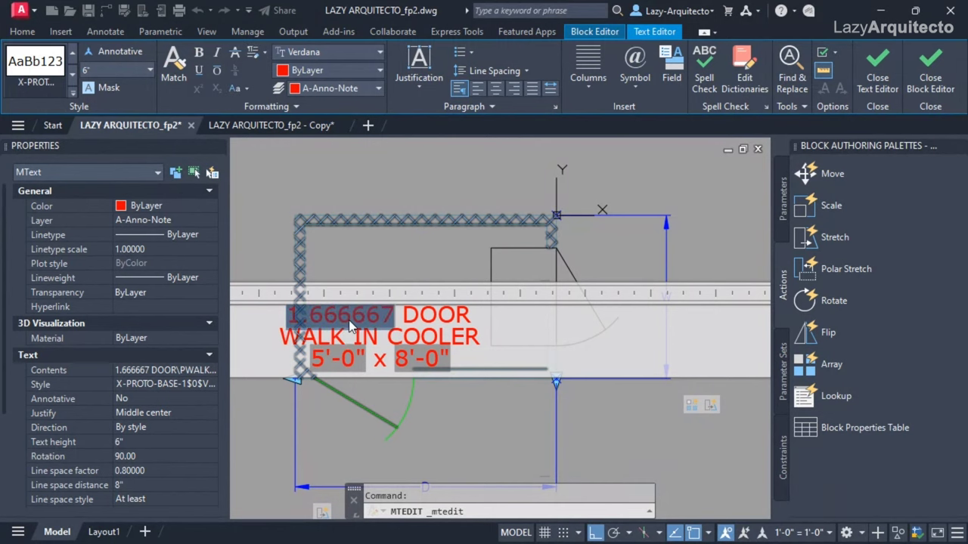
{"action": "double_click", "coordinate": [350, 325]}
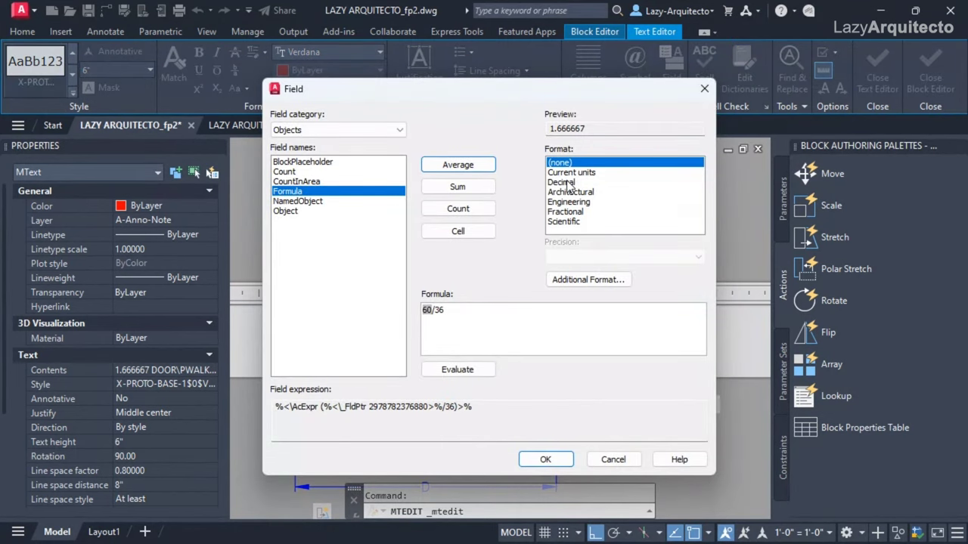
{"action": "left_click", "coordinate": [568, 182]}
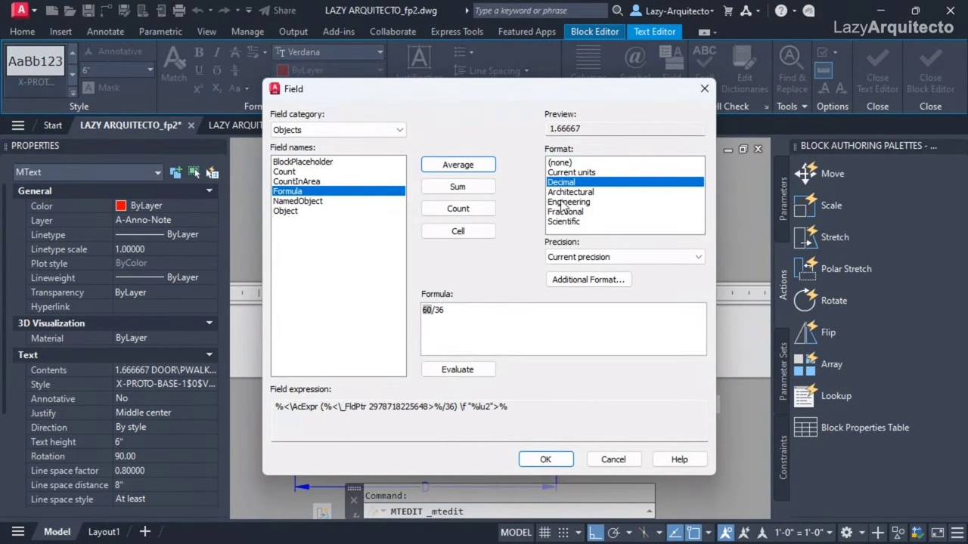
{"action": "left_click", "coordinate": [562, 258]}
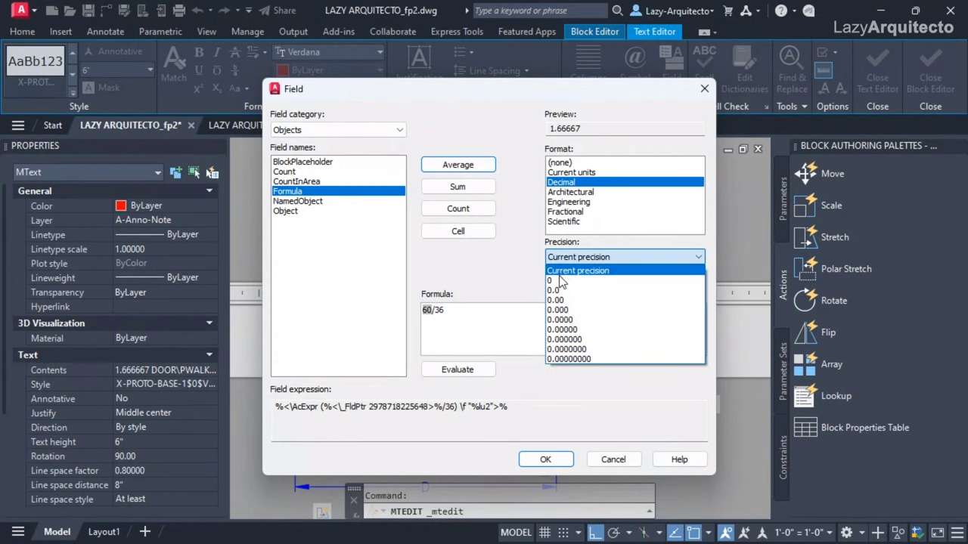
{"action": "left_click", "coordinate": [559, 281]}
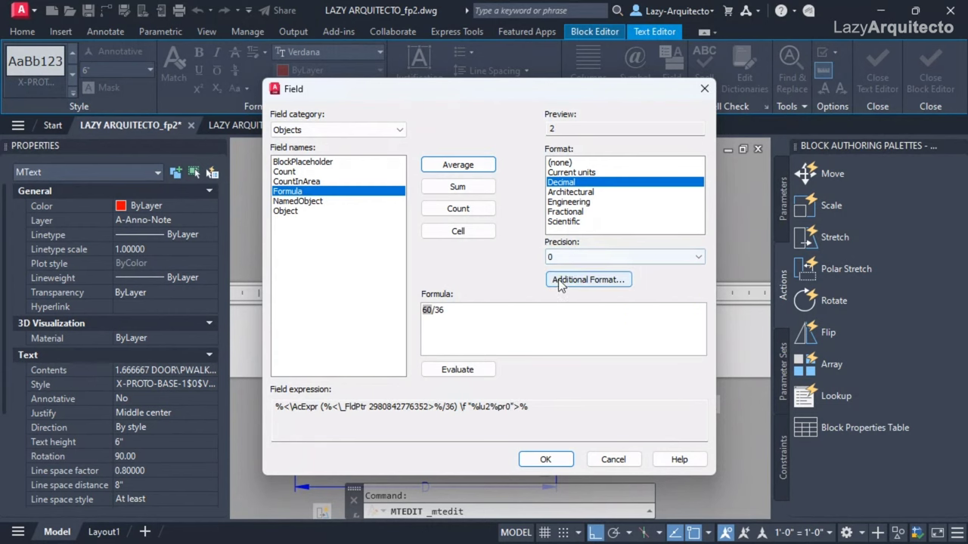
{"action": "left_click", "coordinate": [534, 463]}
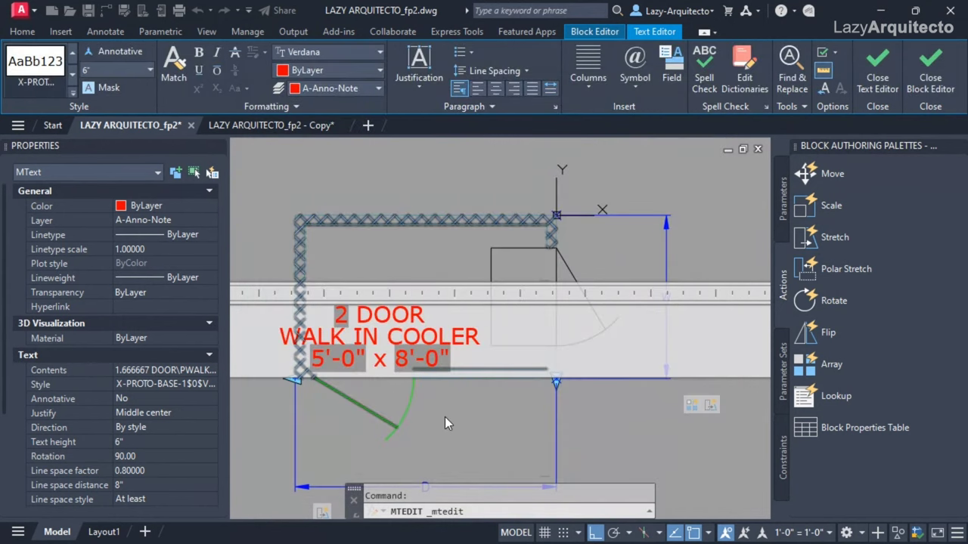
{"action": "left_click", "coordinate": [444, 417]}
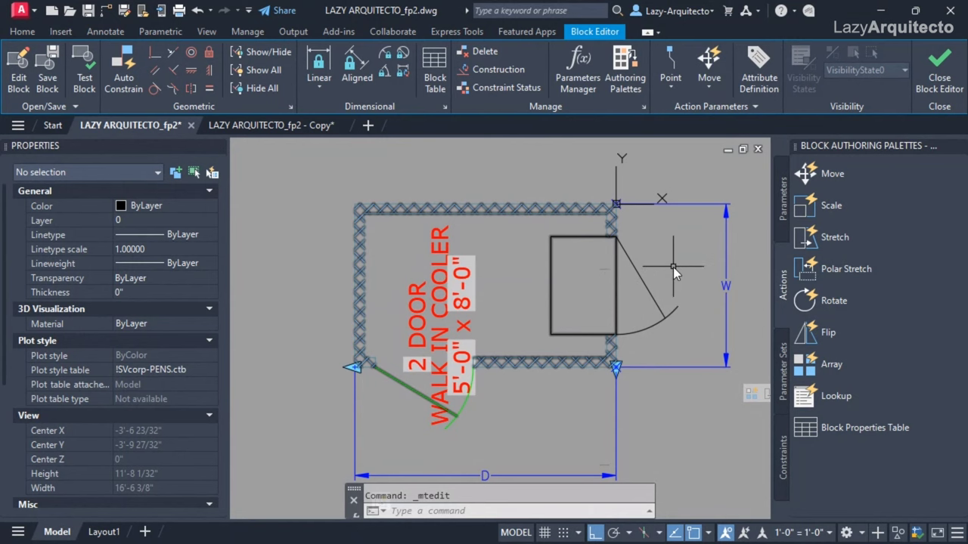
{"action": "middle_click_drag", "start_coordinate": [674, 272], "coordinate": [630, 280]}
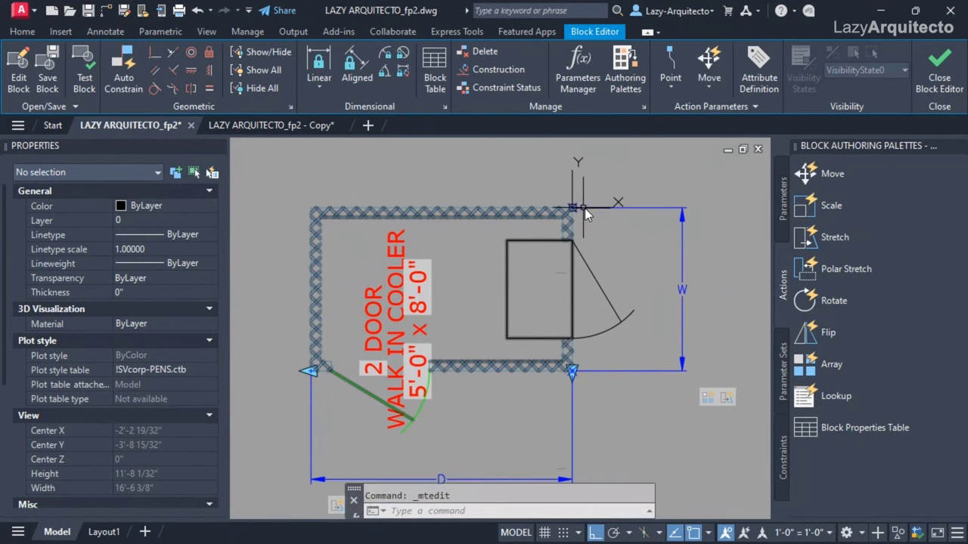
{"action": "key", "text": "ctrl+a"}
{"action": "key", "text": "Escape"}
{"action": "type", "text": "DLI"}
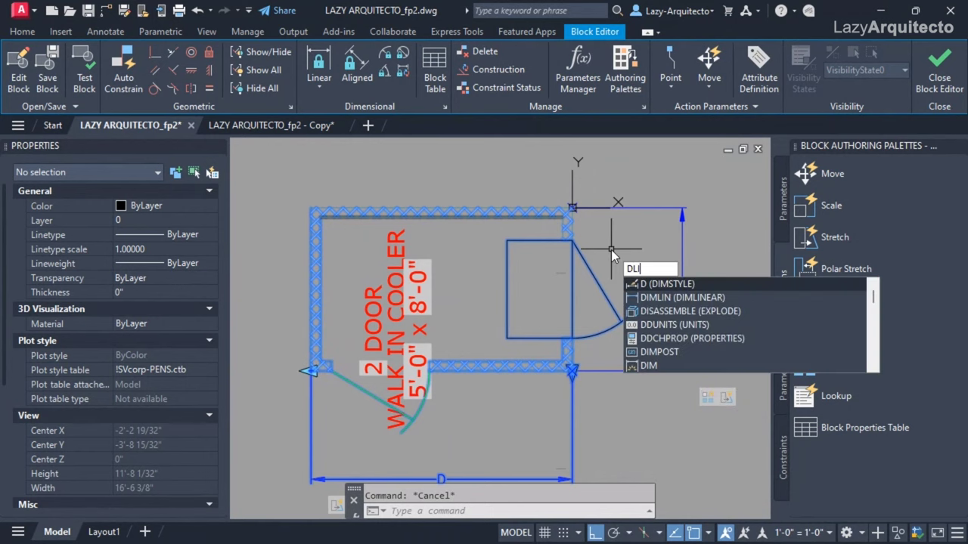
{"action": "key", "text": "Return"}
{"action": "left_click", "coordinate": [573, 208]}
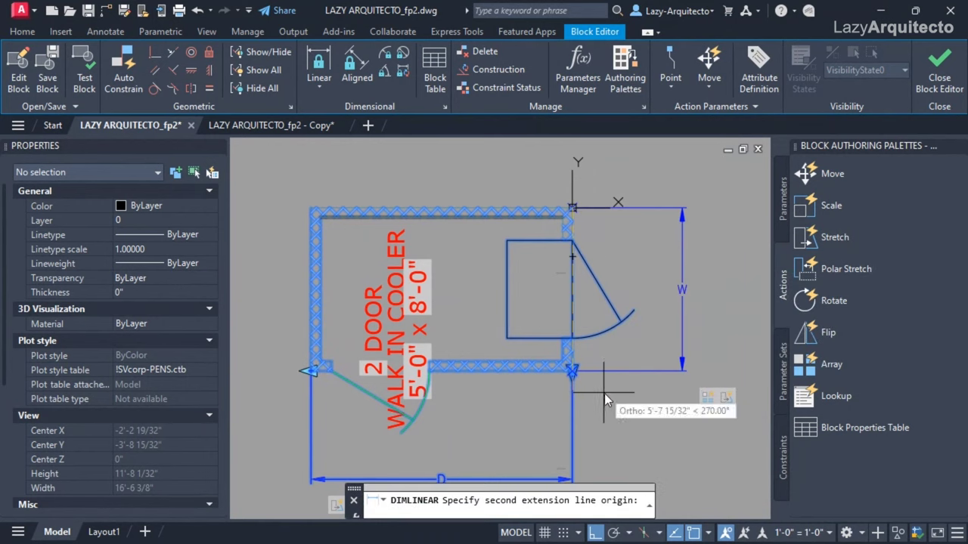
{"action": "left_click", "coordinate": [572, 370]}
{"action": "key", "text": "Escape"}
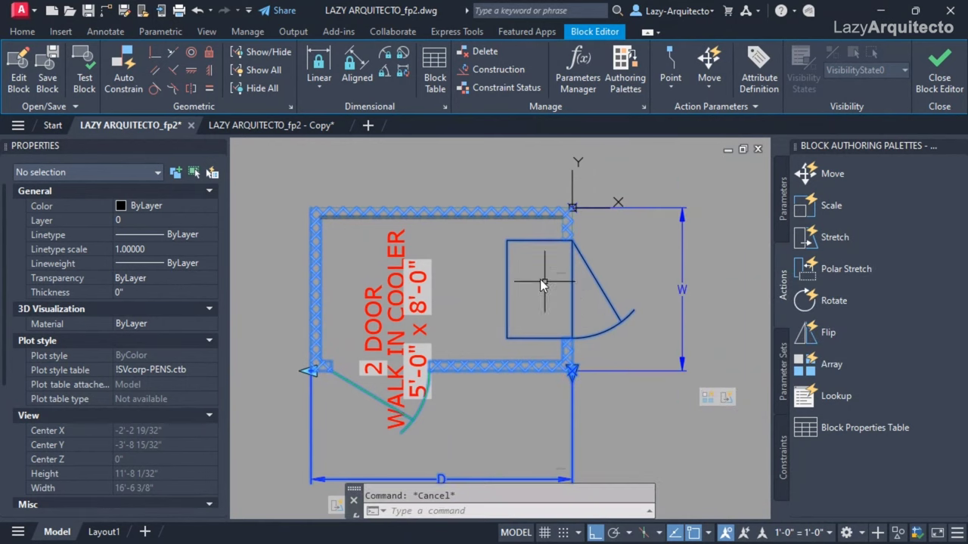
{"action": "key", "text": "Return"}
{"action": "left_click", "coordinate": [506, 240]}
{"action": "left_click", "coordinate": [507, 338]}
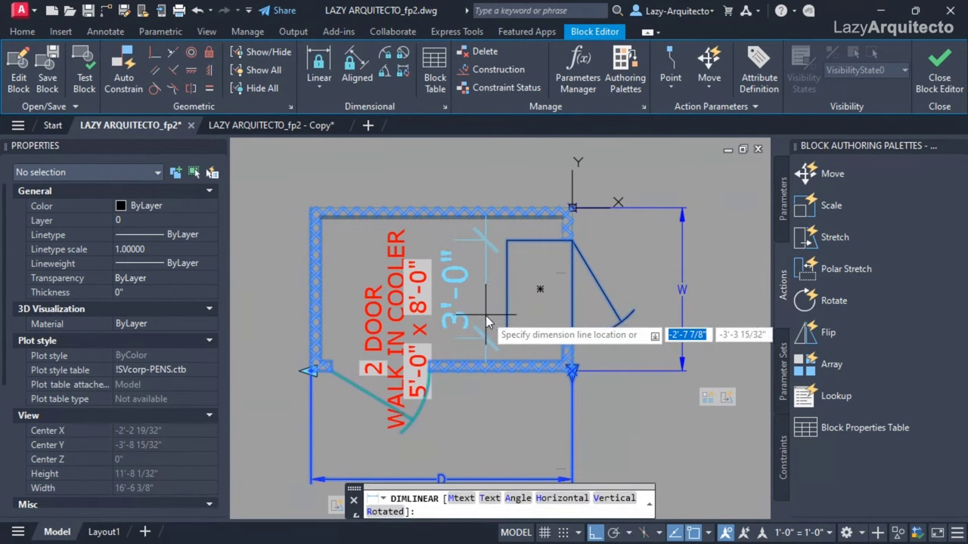
{"action": "key", "text": "Escape"}
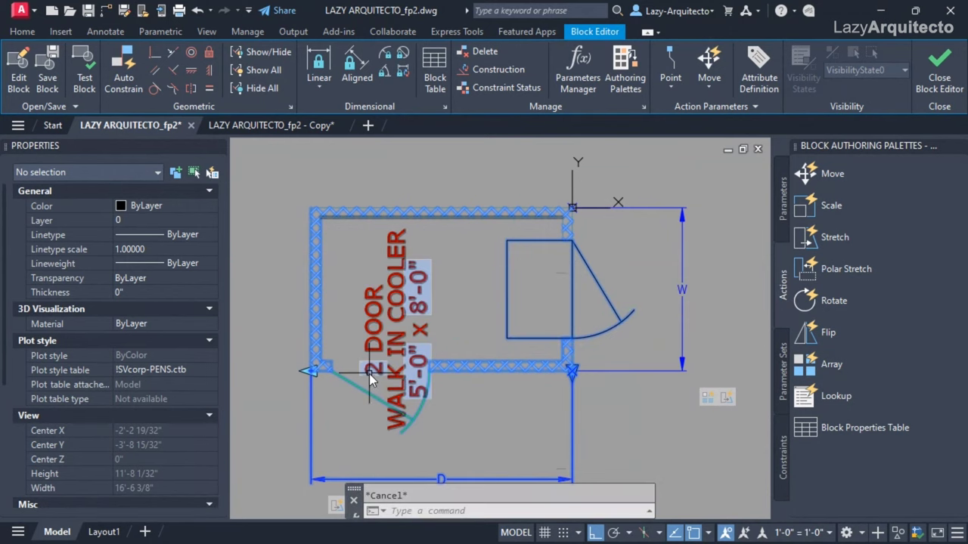
{"action": "type", "text": "DLI"}
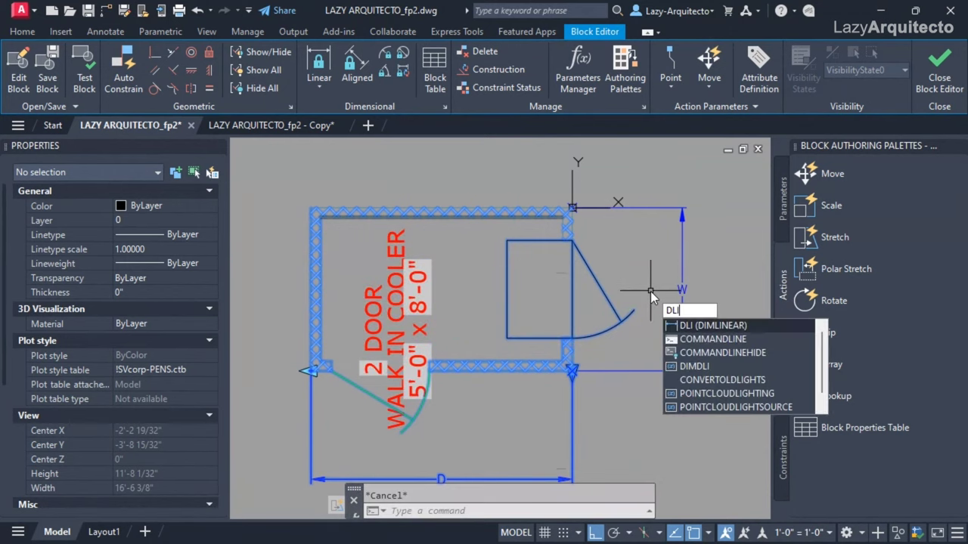
{"action": "key", "text": "Return"}
{"action": "scroll", "coordinate": [572, 210], "scroll_direction": "up", "scroll_amount": 3}
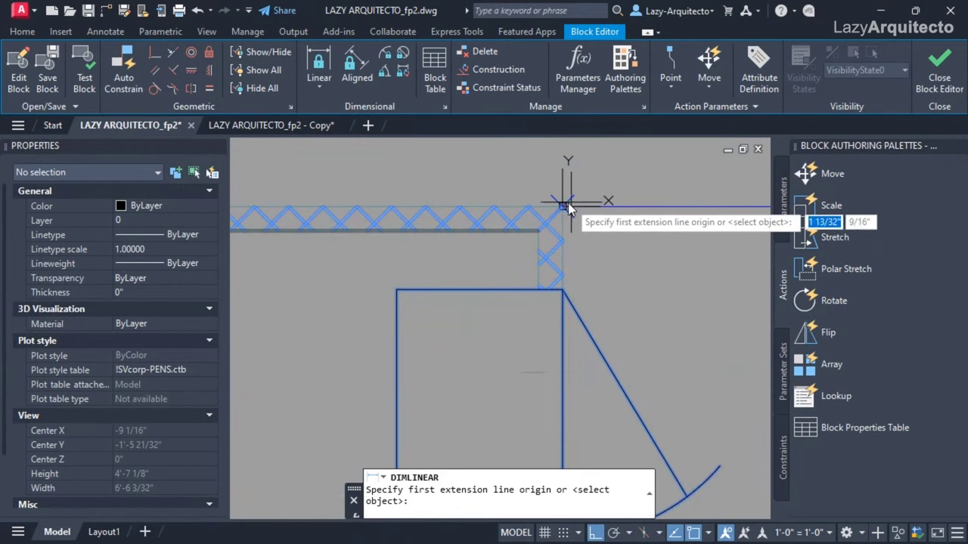
{"action": "left_click", "coordinate": [563, 205]}
{"action": "left_click", "coordinate": [564, 286]}
{"action": "scroll", "coordinate": [606, 269], "scroll_direction": "down", "scroll_amount": 3}
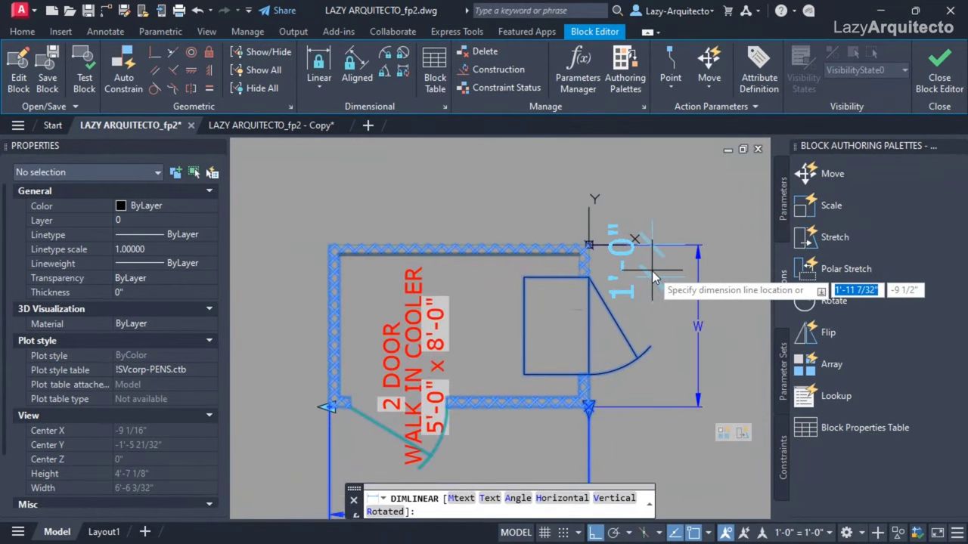
{"action": "key", "text": "Escape"}
{"action": "key", "text": "Return"}
{"action": "scroll", "coordinate": [592, 352], "scroll_direction": "up", "scroll_amount": 5}
{"action": "left_click", "coordinate": [578, 307]}
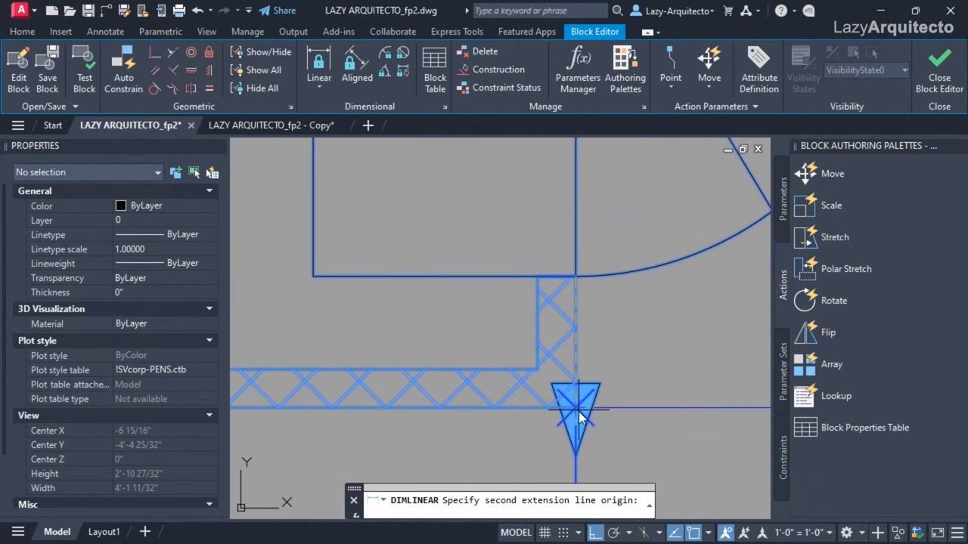
{"action": "scroll", "coordinate": [581, 420], "scroll_direction": "up", "scroll_amount": 2}
{"action": "left_click", "coordinate": [578, 415]}
{"action": "scroll", "coordinate": [579, 416], "scroll_direction": "down", "scroll_amount": 3}
{"action": "key", "text": "Escape"}
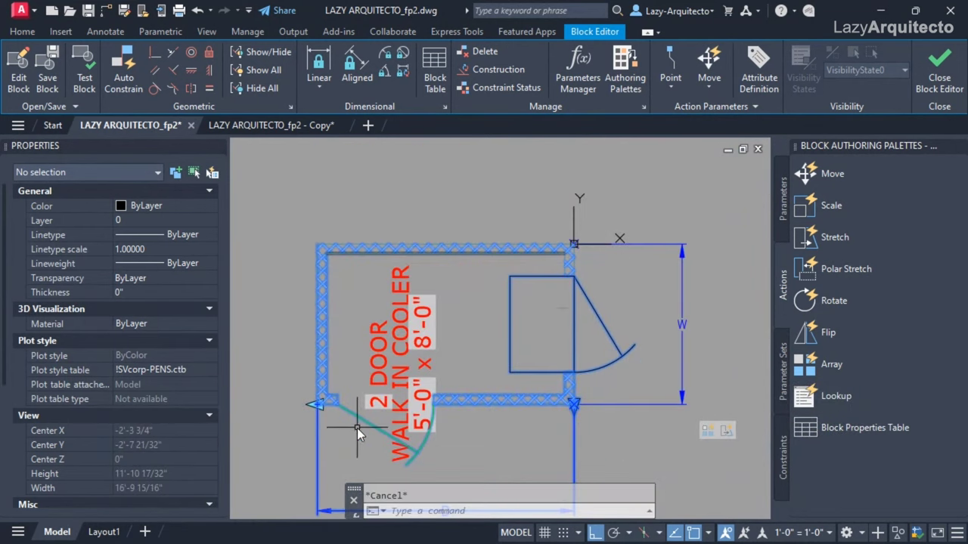
Edit the door-count formula to (60-24)/36 so the label reads 1 DOOR
{"action": "left_click", "coordinate": [376, 403]}
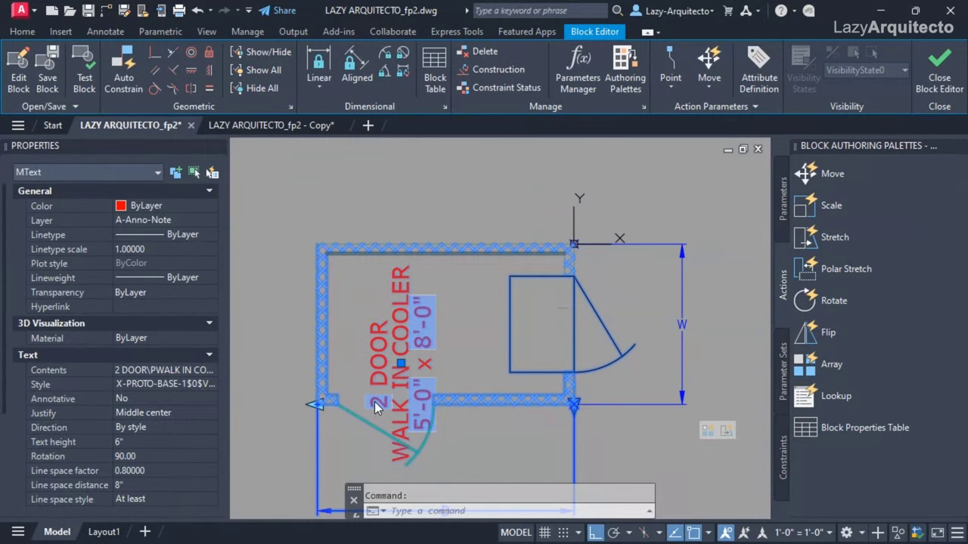
{"action": "double_click", "coordinate": [374, 401]}
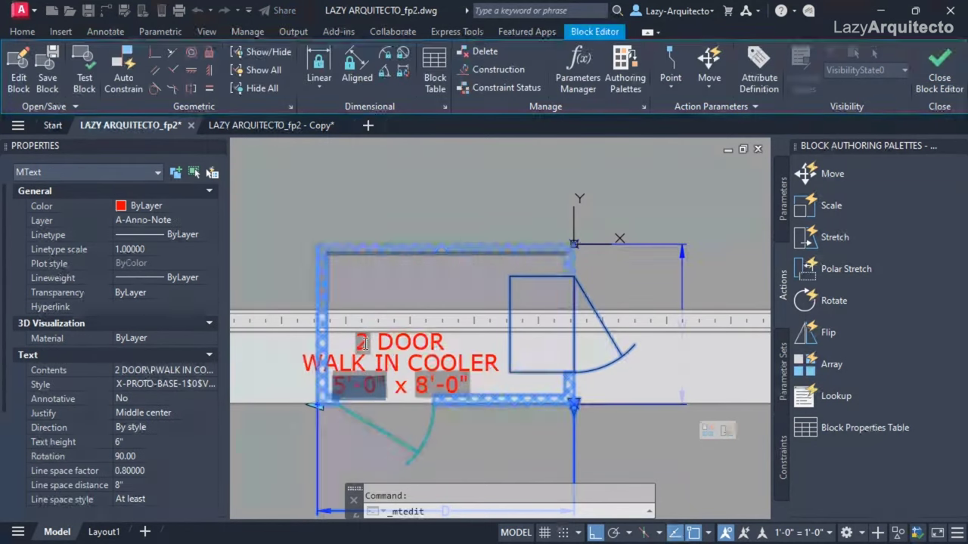
{"action": "double_click", "coordinate": [363, 343]}
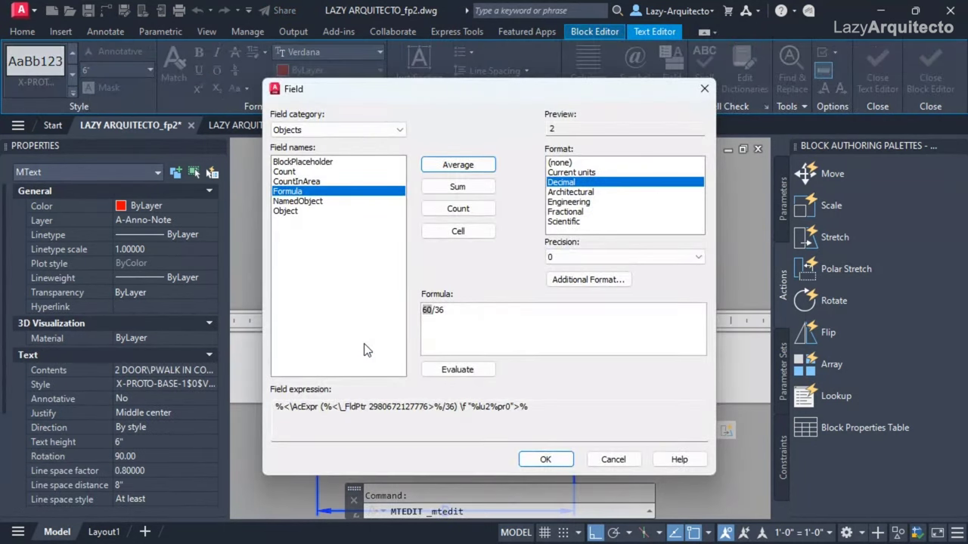
{"action": "type", "text": ")"}
{"action": "key", "text": "Home"}
{"action": "type", "text": "(60-24"}
{"action": "left_click", "coordinate": [534, 460]}
{"action": "left_click", "coordinate": [463, 390]}
{"action": "middle_click_drag", "start_coordinate": [463, 367], "coordinate": [425, 343]}
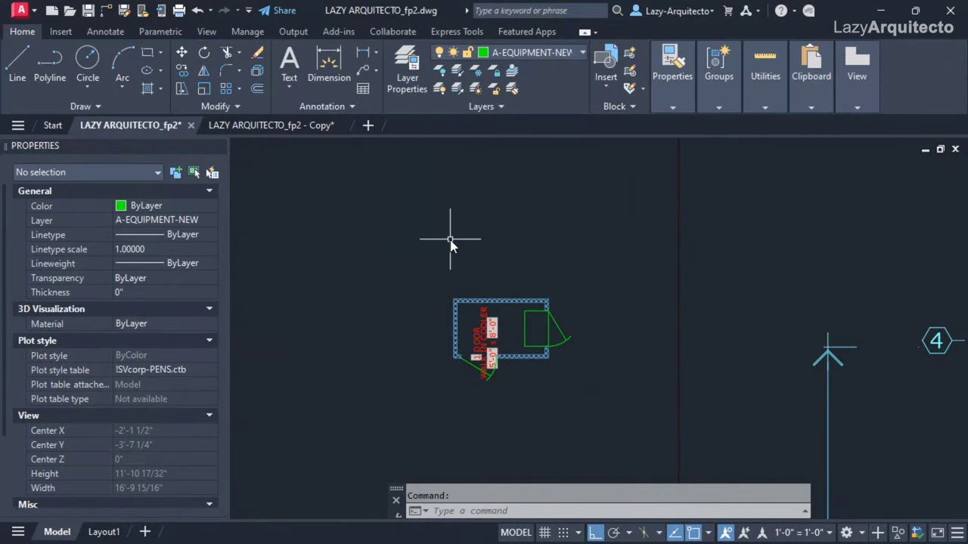
Move the walk-in cooler block by its base point to sit under the hatched wall
{"action": "scroll", "coordinate": [492, 302], "scroll_direction": "down", "scroll_amount": 5}
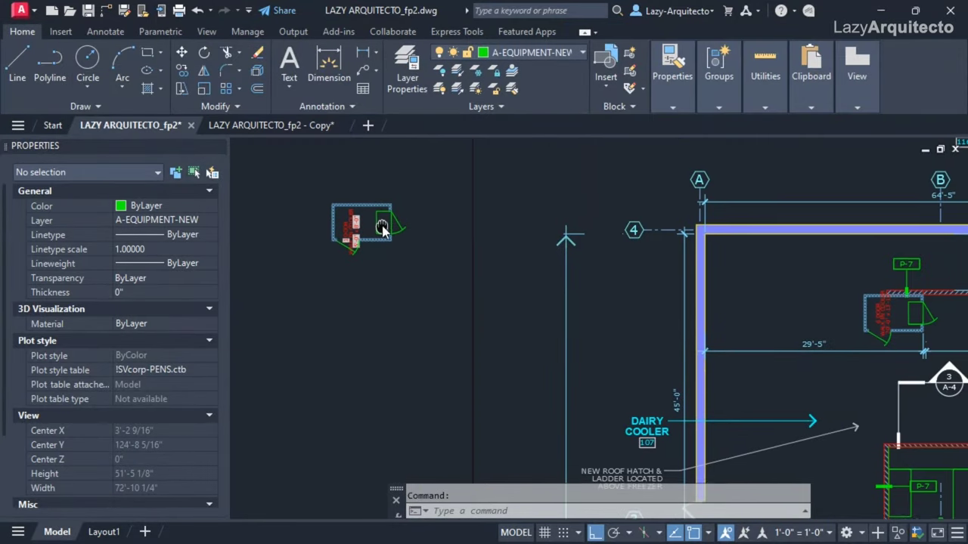
{"action": "scroll", "coordinate": [510, 282], "scroll_direction": "down", "scroll_amount": 2}
{"action": "left_click", "coordinate": [422, 246]}
{"action": "left_click", "coordinate": [433, 240]}
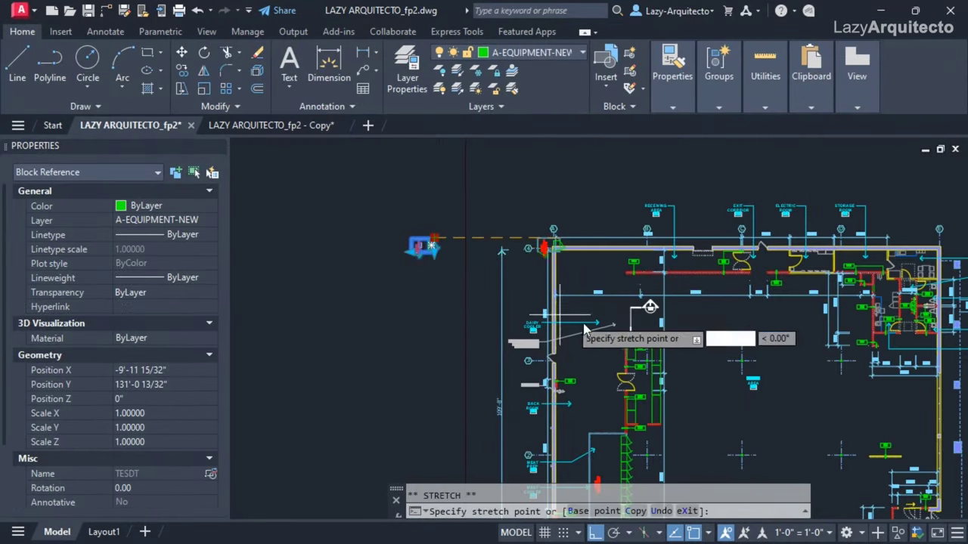
{"action": "scroll", "coordinate": [664, 292], "scroll_direction": "up", "scroll_amount": 5}
{"action": "scroll", "coordinate": [572, 241], "scroll_direction": "up", "scroll_amount": 3}
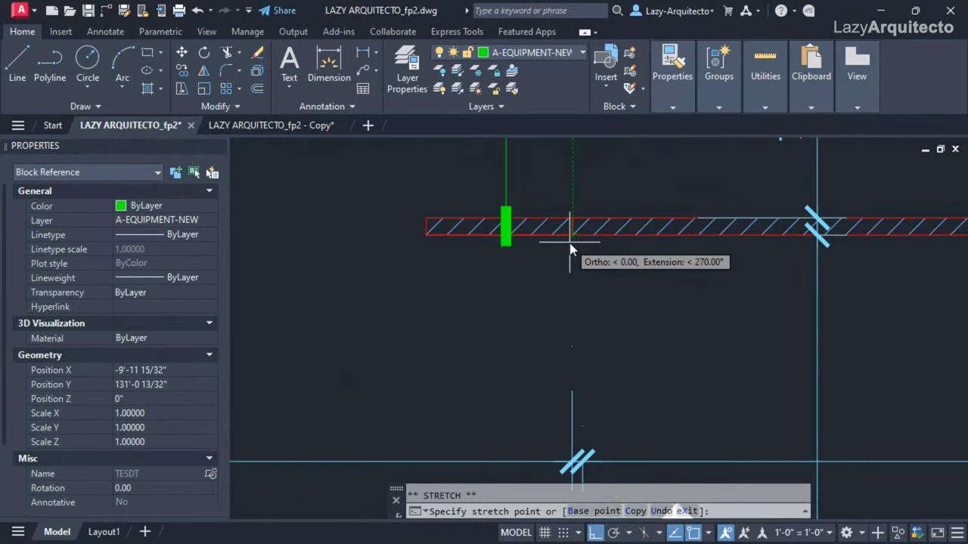
{"action": "scroll", "coordinate": [569, 241], "scroll_direction": "up", "scroll_amount": 2}
{"action": "scroll", "coordinate": [597, 219], "scroll_direction": "down", "scroll_amount": 5}
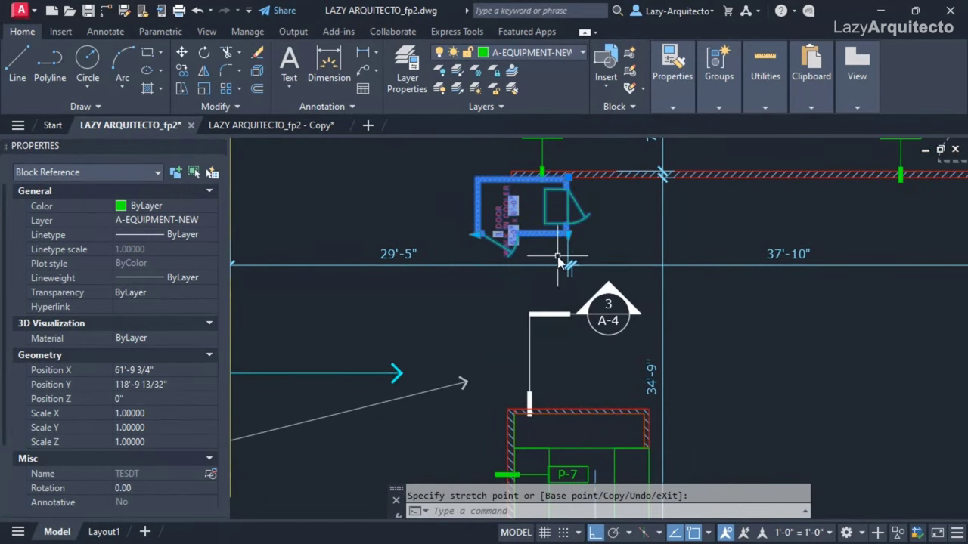
{"action": "left_click", "coordinate": [568, 246]}
{"action": "left_click", "coordinate": [568, 246]}
Stretch the cooler down and left, then REGENALL so it reads 6 DOOR, 20'-0" x 17'-10"
{"action": "left_click", "coordinate": [563, 404]}
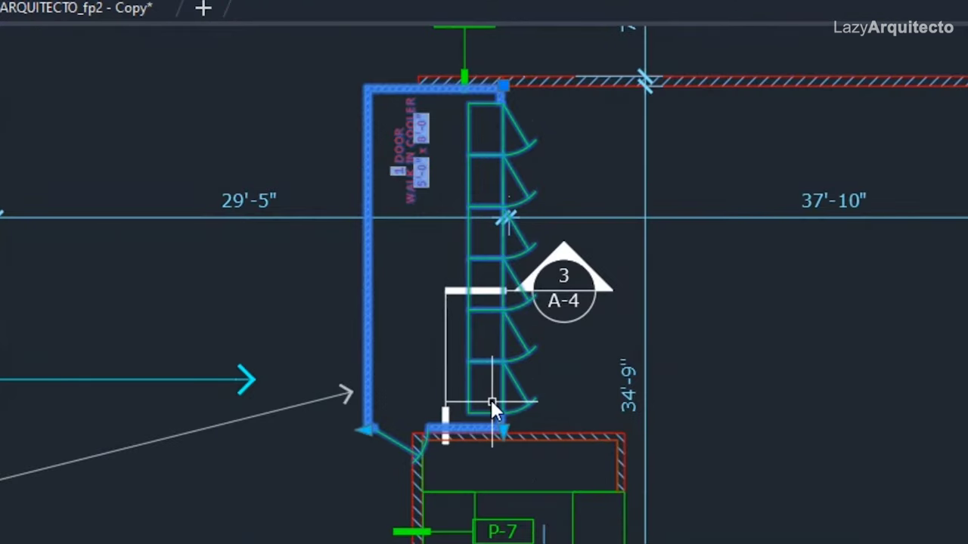
{"action": "left_click", "coordinate": [371, 427]}
{"action": "left_click", "coordinate": [211, 429]}
{"action": "key", "text": "Escape"}
{"action": "middle_click_drag", "start_coordinate": [413, 292], "coordinate": [445, 330]}
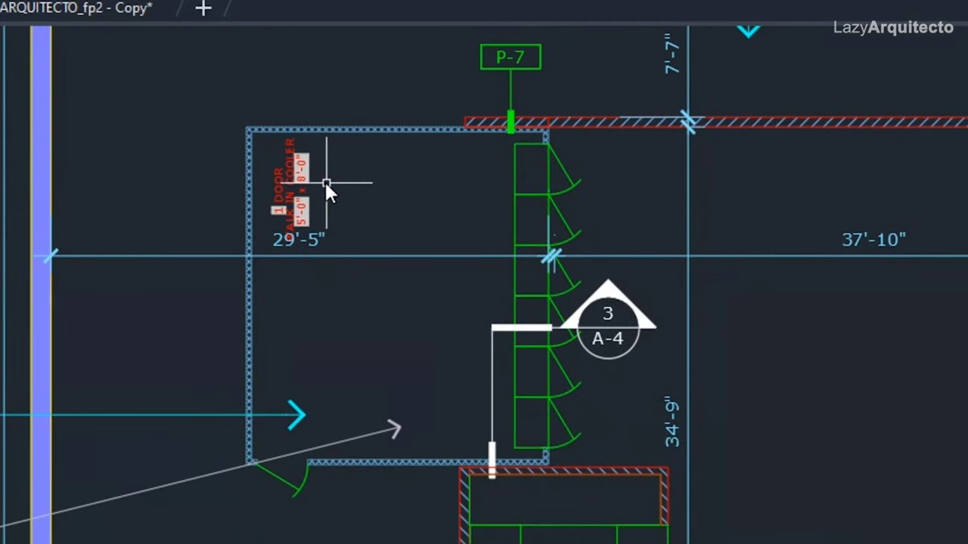
{"action": "type", "text": "REA"}
{"action": "key", "text": "Return"}
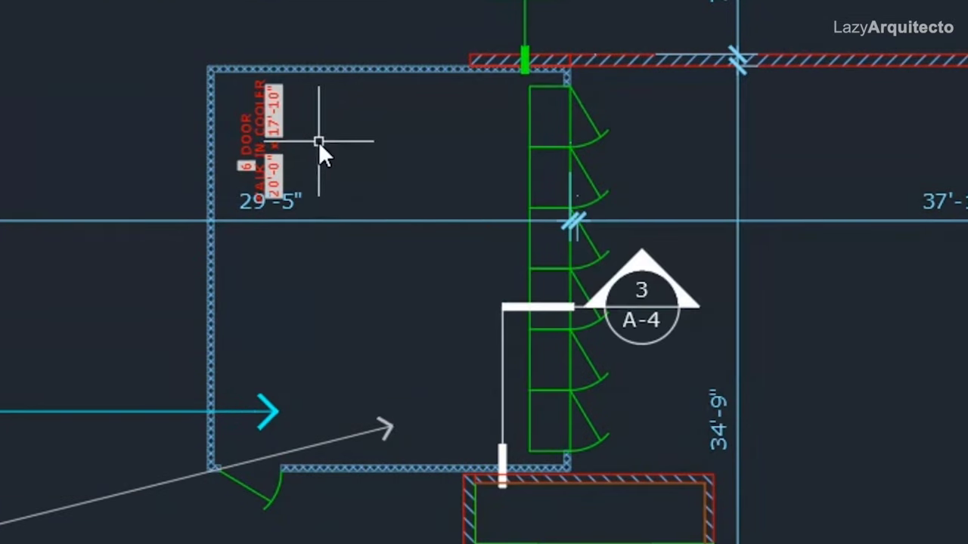